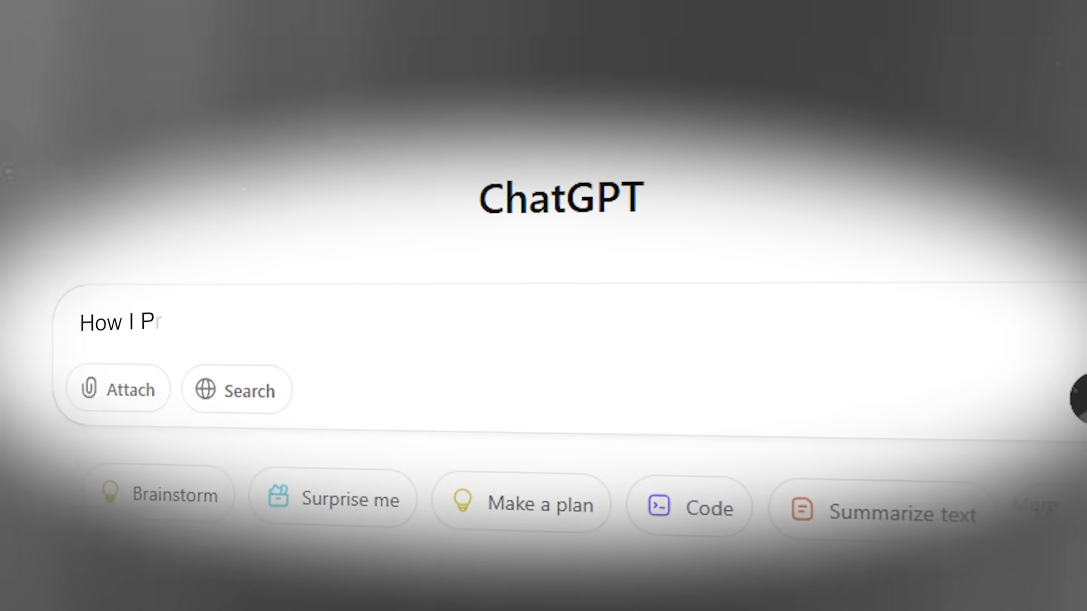
# Open the Harvard AI courses post's insights and note its 114,024 reach.
pyautogui.write('ompt In ChatGpt')
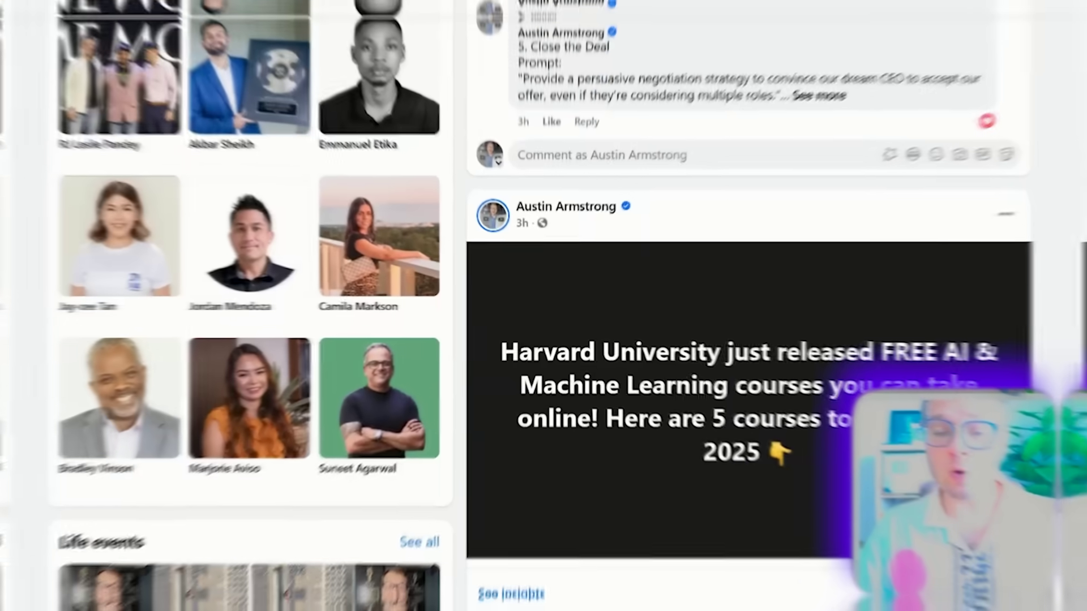
pyautogui.scroll(-1, 617, 212)
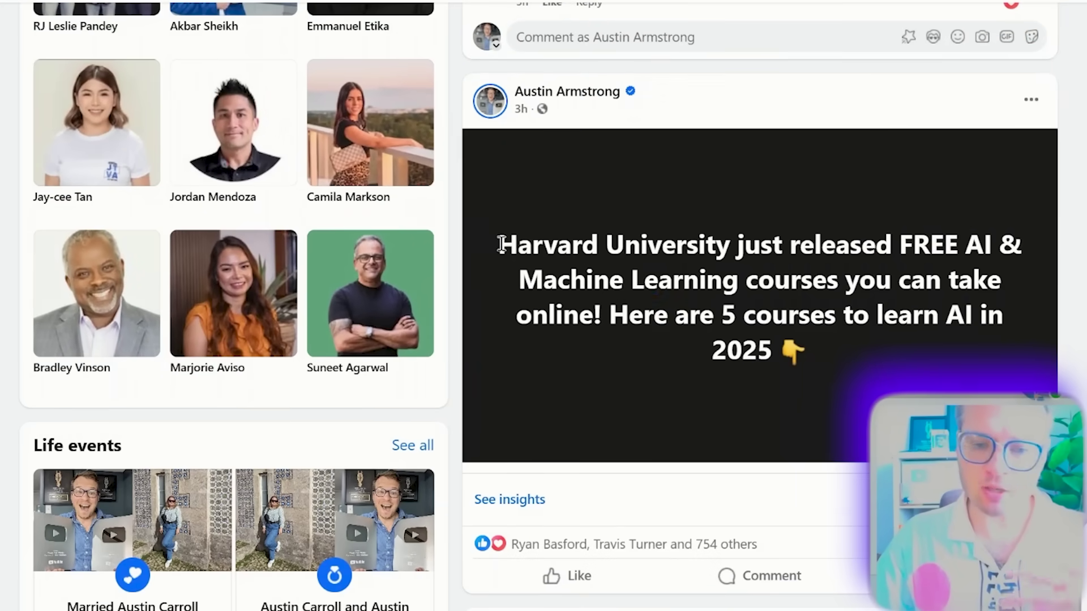
pyautogui.moveTo(502, 245); pyautogui.dragTo(854, 326)
pyautogui.click(854, 326)
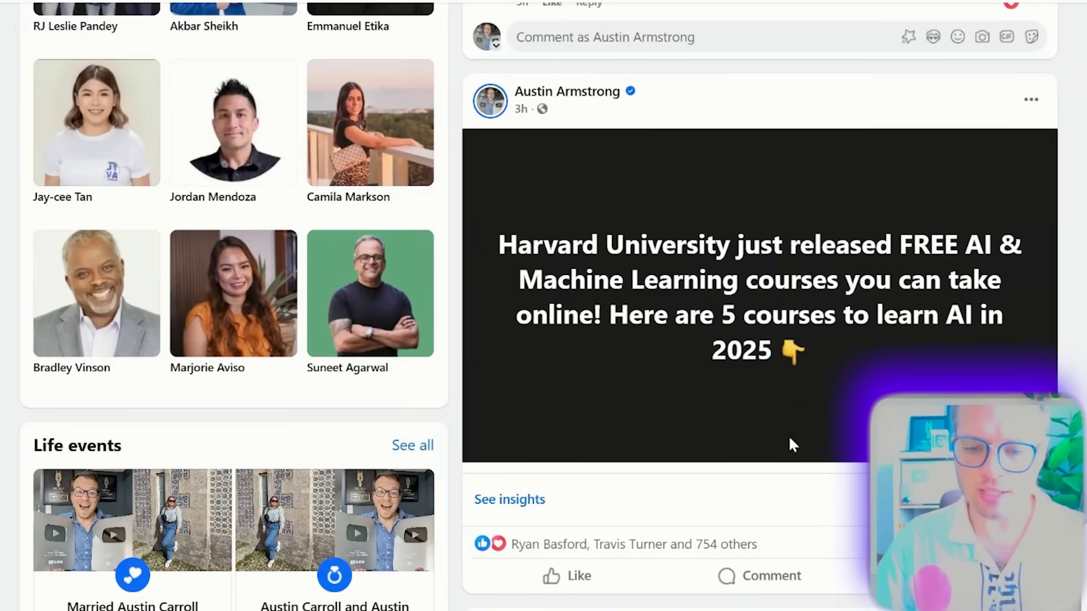
pyautogui.scroll(-3, 792, 446)
pyautogui.click(526, 330)
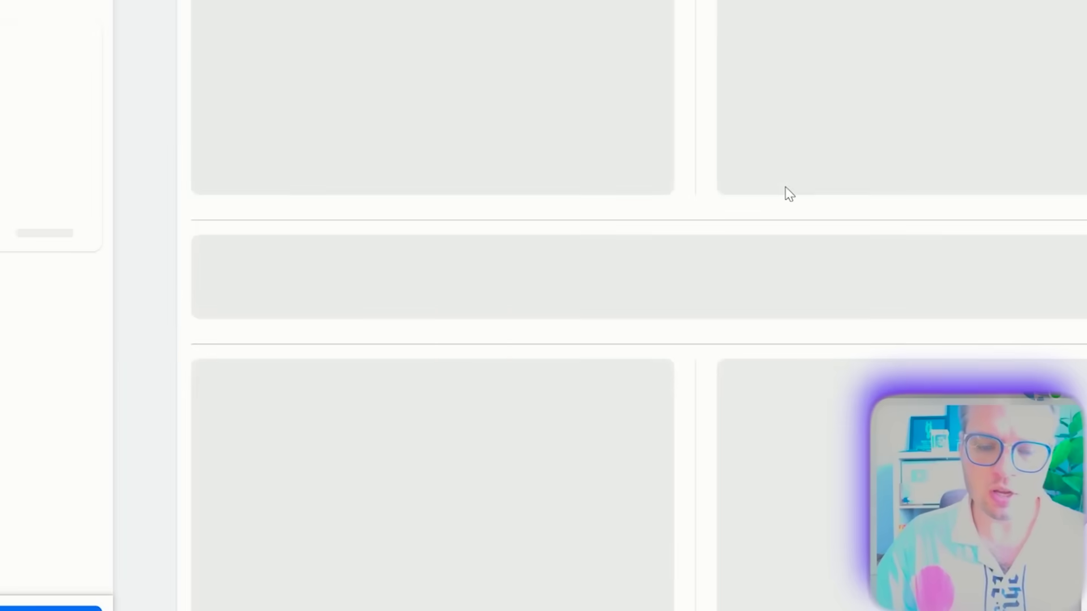
pyautogui.moveTo(395, 30); pyautogui.dragTo(477, 34)
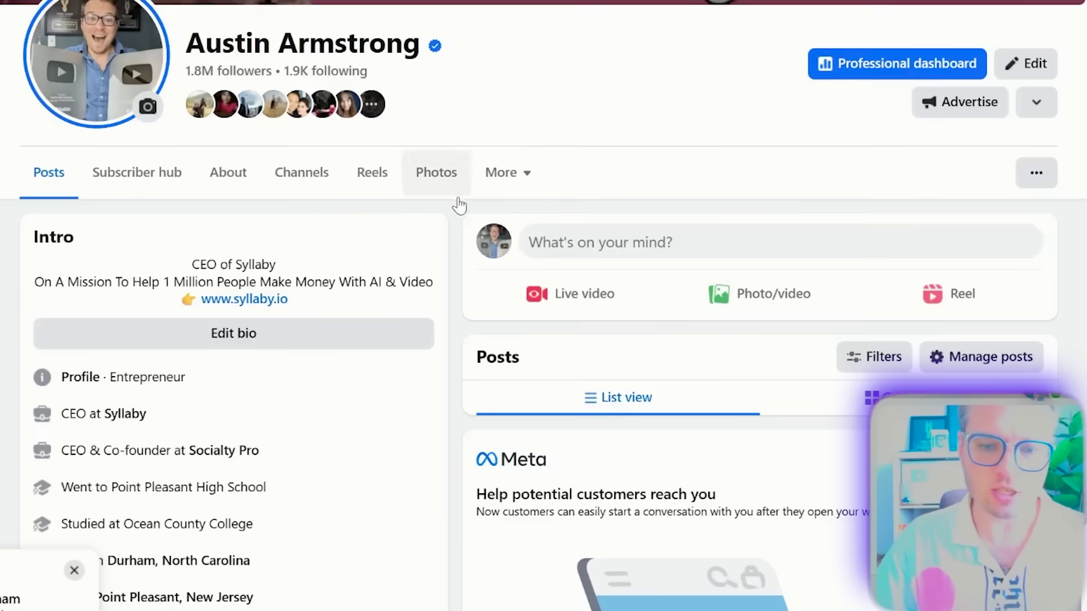
pyautogui.scroll(-10, 456, 204)
pyautogui.scroll(10, 396, 248)
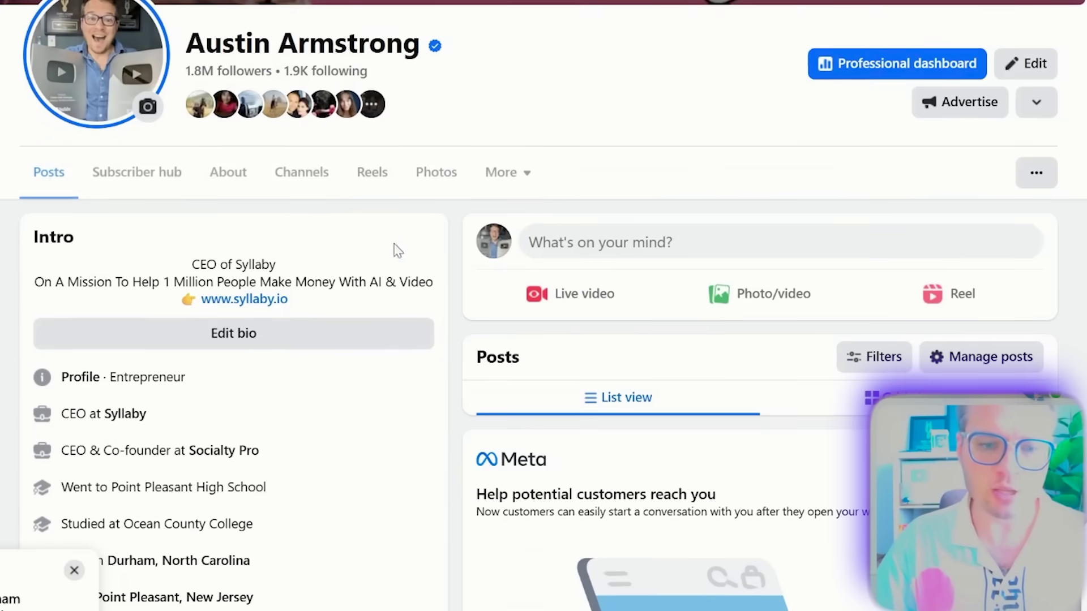
# Open the Professional dashboard and reveal more insight cards, including net follows.
pyautogui.click(901, 67)
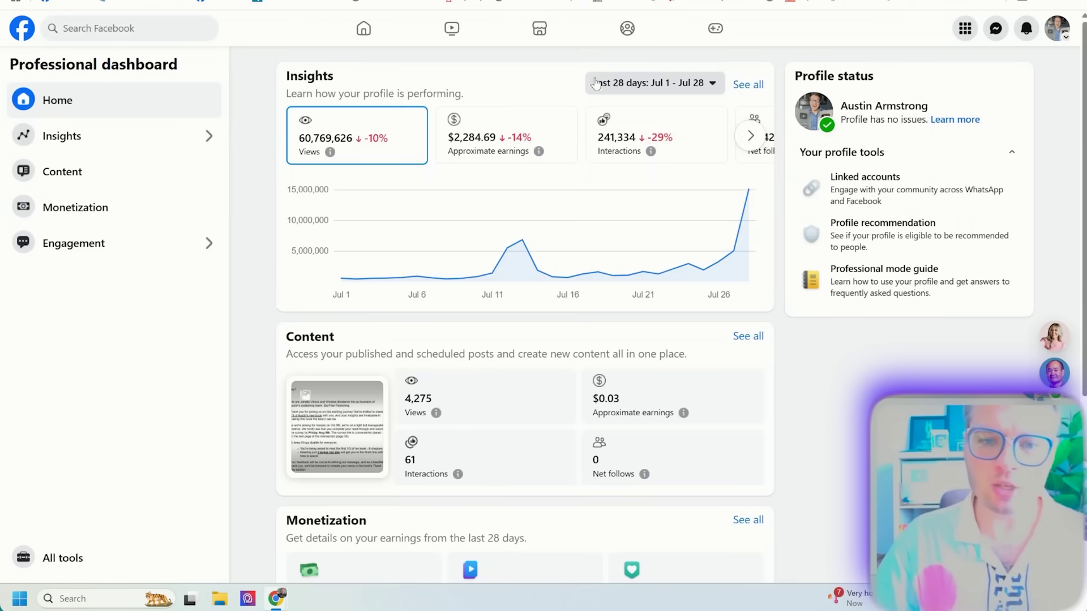
pyautogui.moveTo(747, 198)
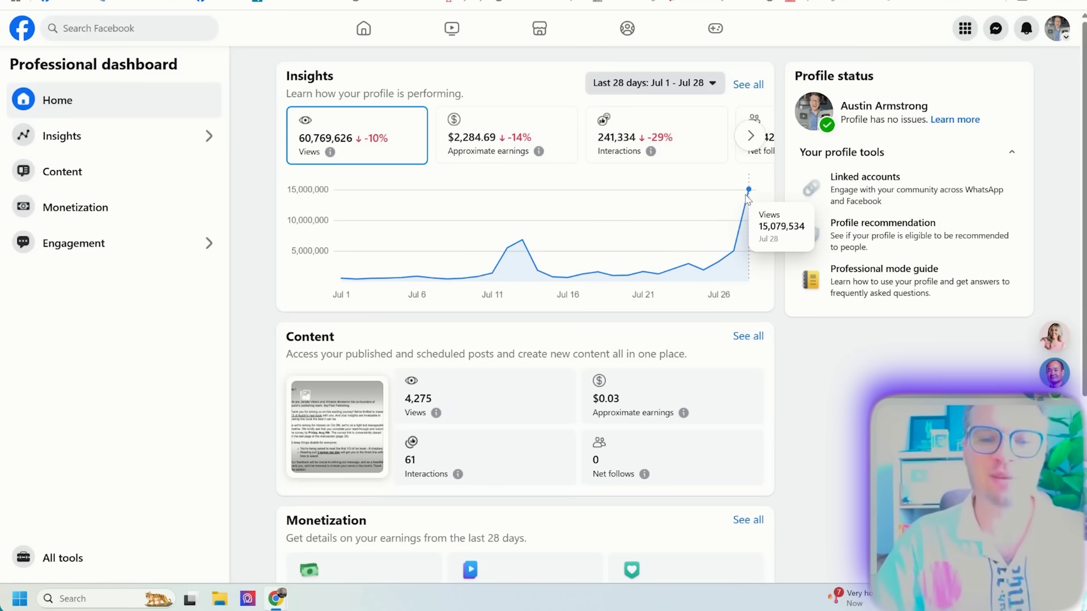
pyautogui.click(752, 138)
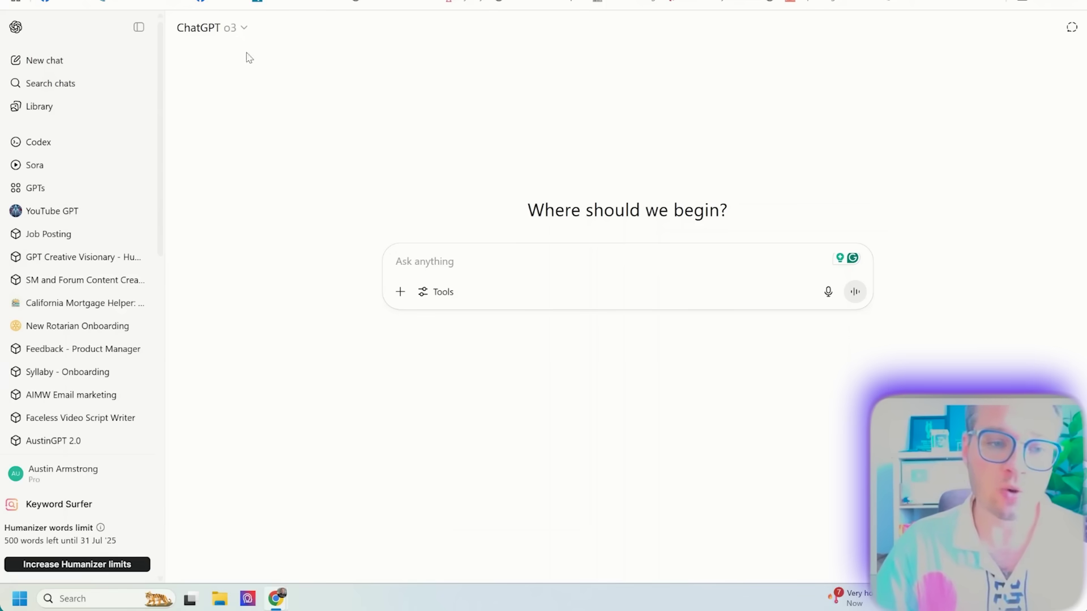
# Check the model list and keep o3 as the selected ChatGPT model.
pyautogui.click(241, 29)
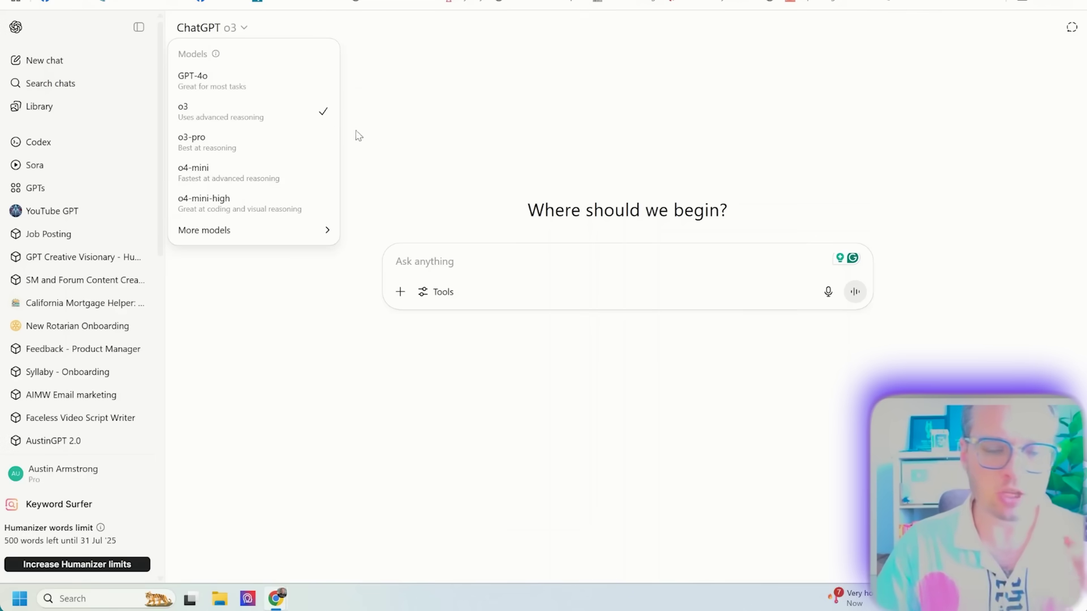
pyautogui.click(442, 147)
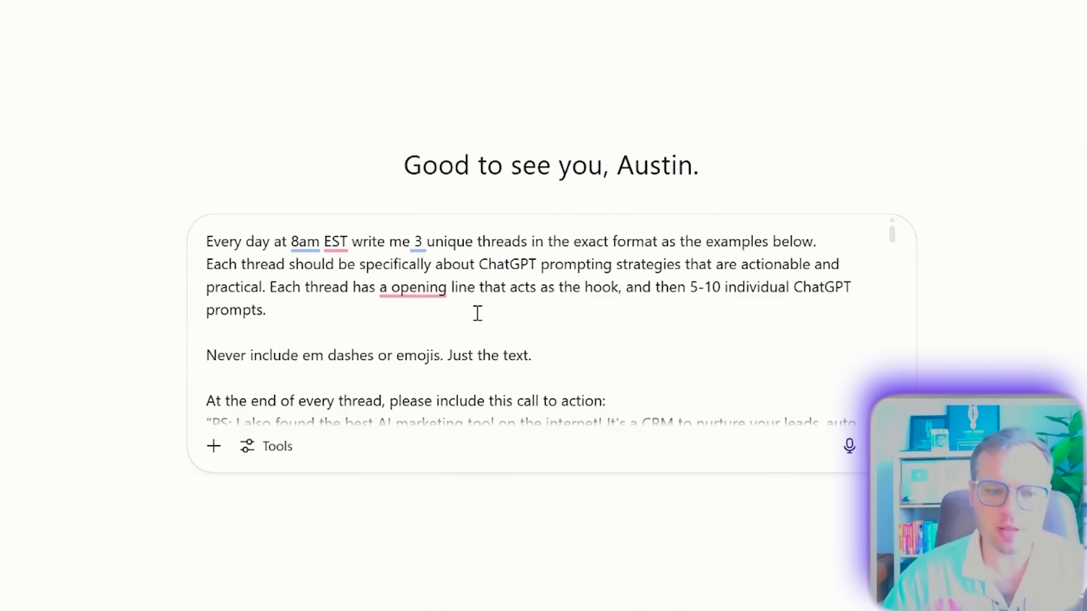
pyautogui.middleClick(492, 288)
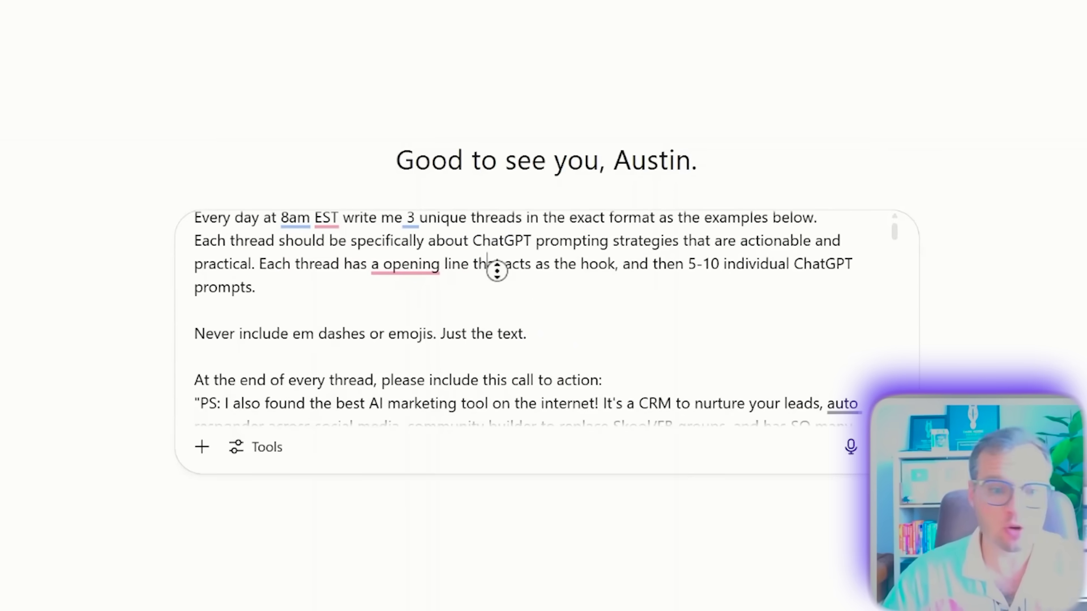
pyautogui.scroll(1, 647, 190)
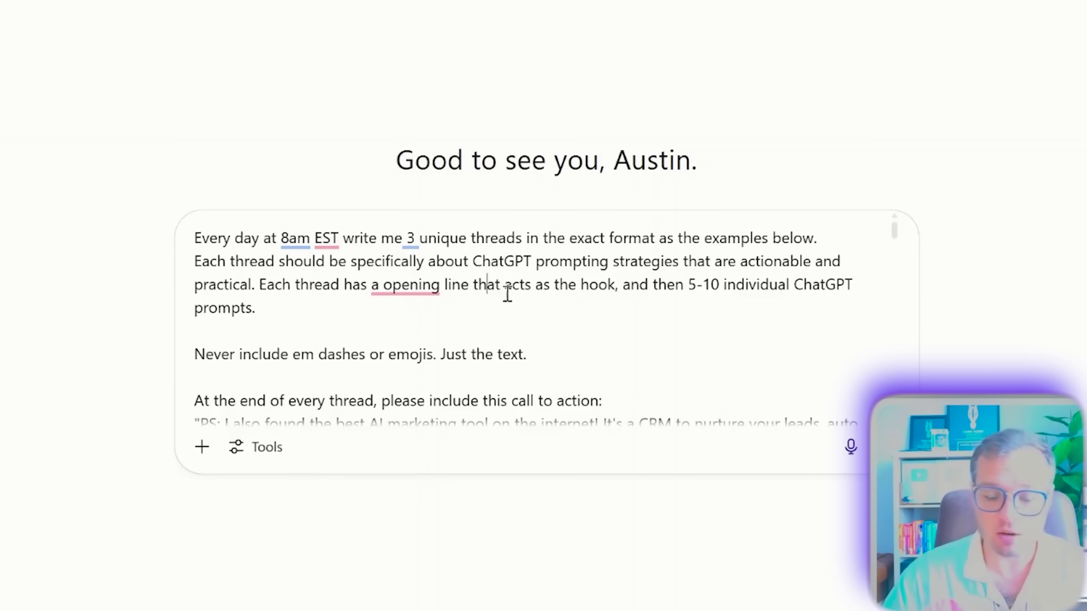
pyautogui.moveTo(194, 238); pyautogui.dragTo(354, 234)
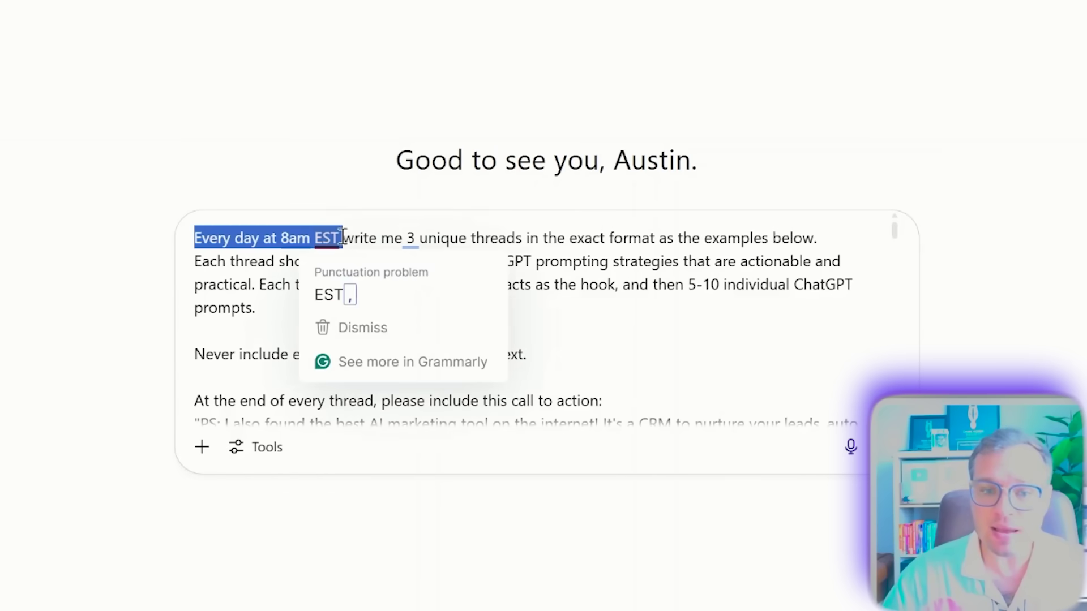
pyautogui.click(395, 236)
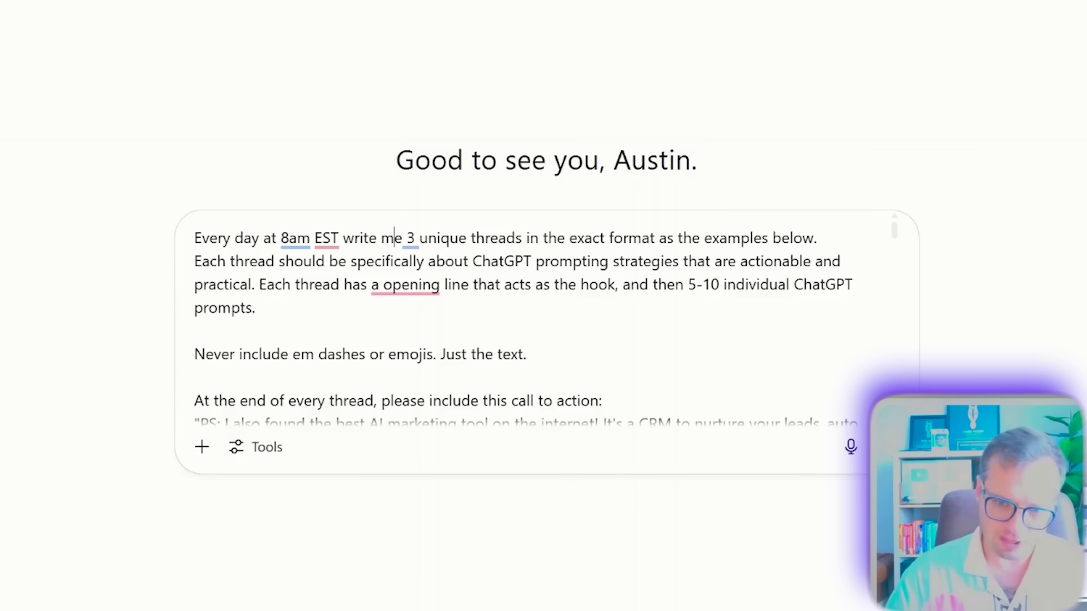
pyautogui.scroll(-2, 724, 263)
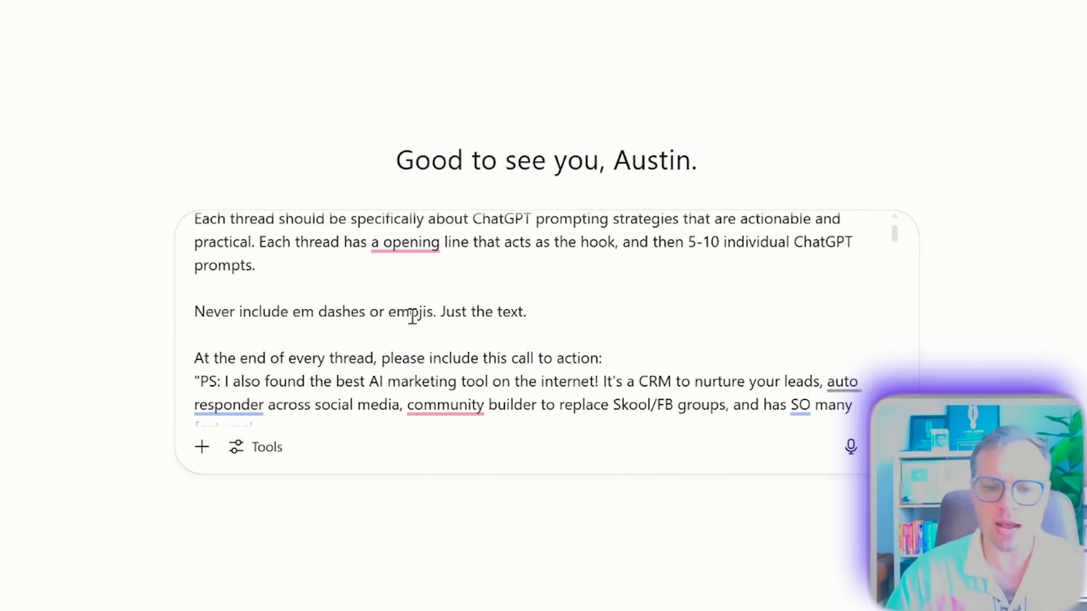
pyautogui.scroll(-3, 621, 266)
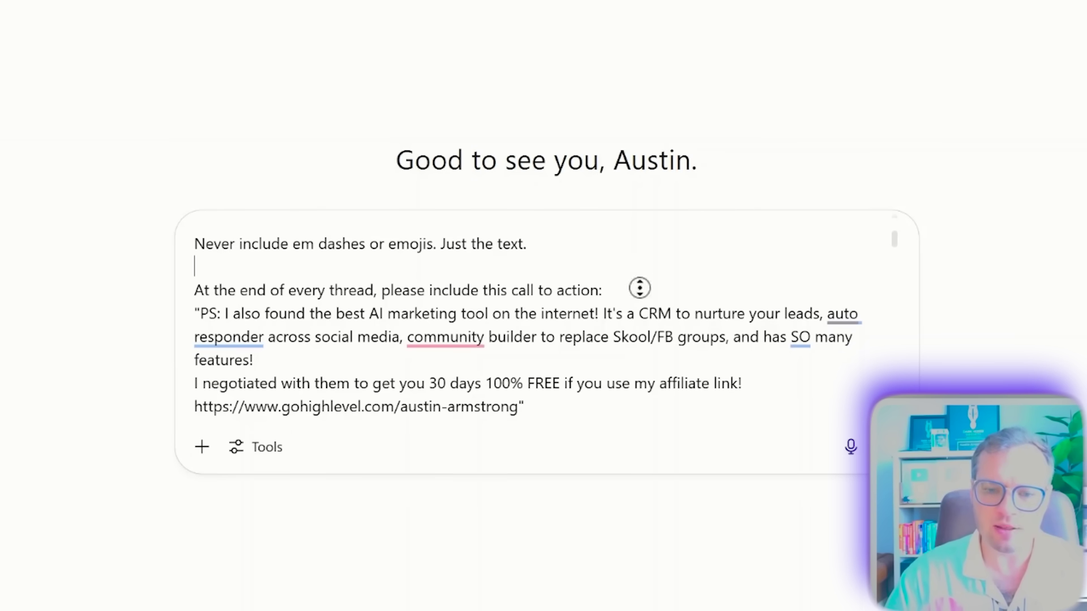
pyautogui.scroll(-3, 638, 315)
pyautogui.moveTo(537, 347); pyautogui.dragTo(195, 254)
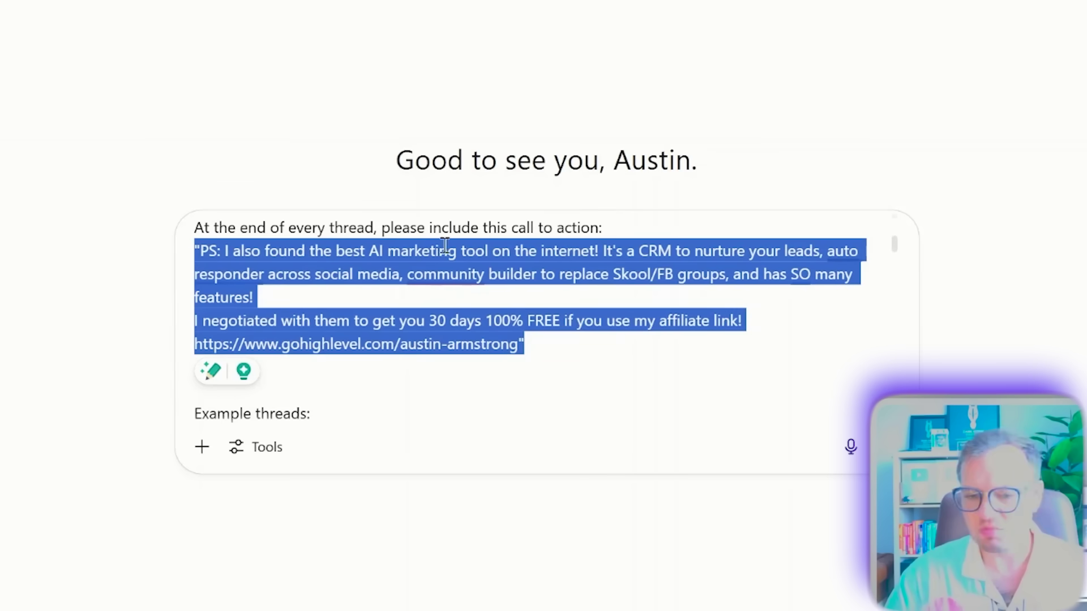
pyautogui.scroll(-3, 623, 312)
pyautogui.click(630, 324)
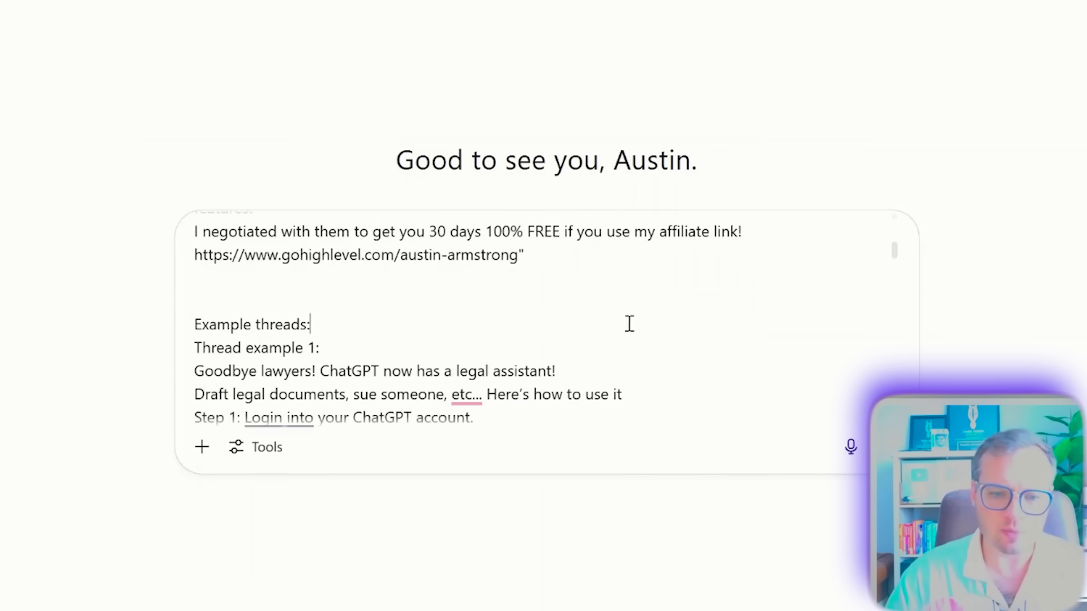
pyautogui.scroll(-3, 384, 303)
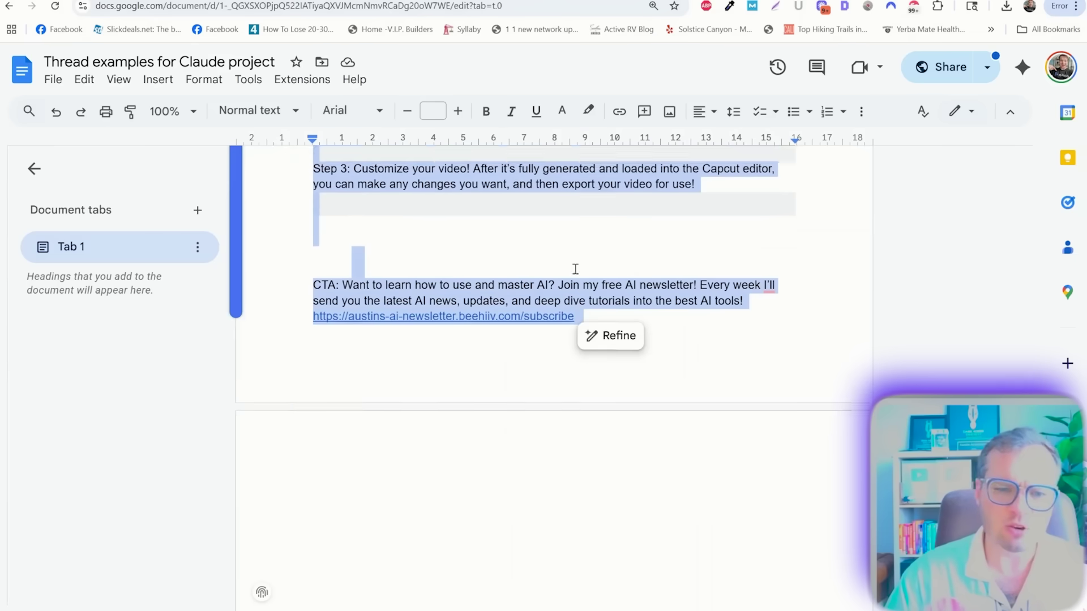
# Clear the select-all highlight and select the opening thread example text in the Google Doc.
pyautogui.scroll(-5, 686, 63)
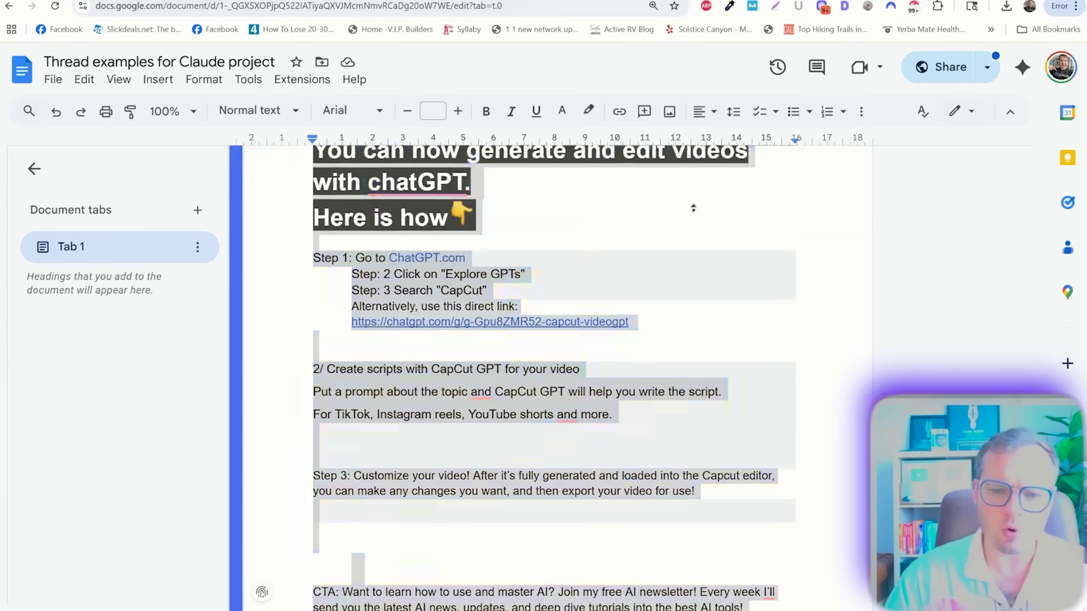
pyautogui.scroll(15, 698, 247)
pyautogui.click(697, 250)
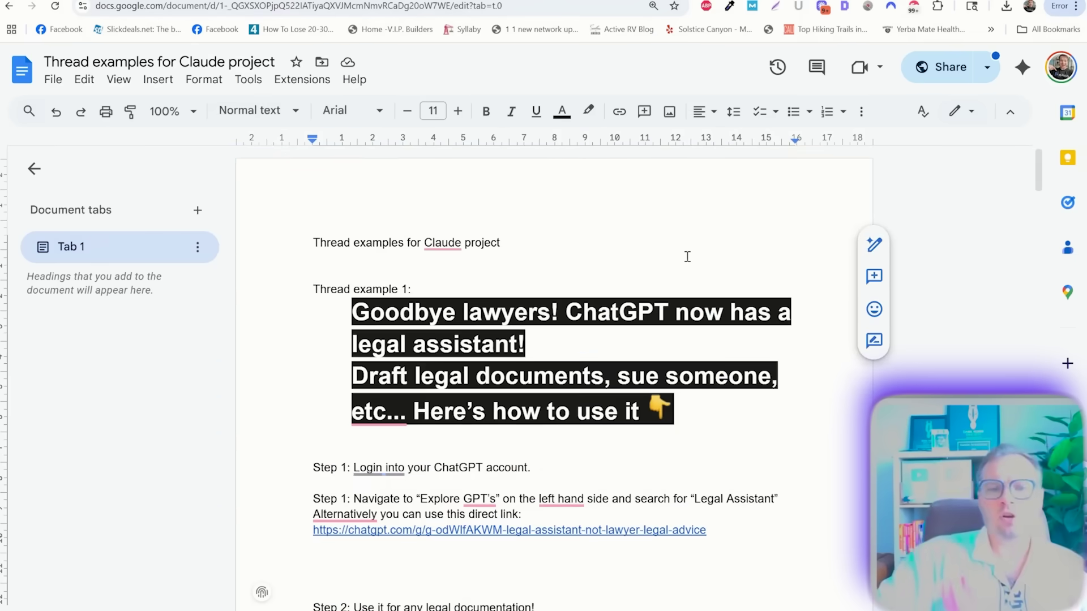
pyautogui.scroll(-1, 712, 259)
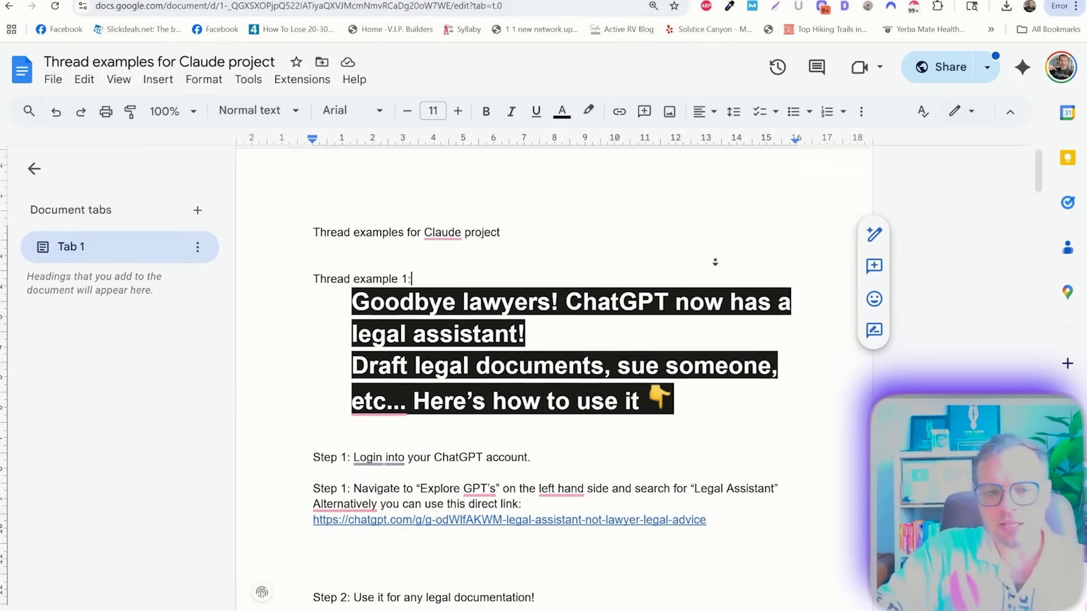
pyautogui.moveTo(354, 252); pyautogui.dragTo(753, 360)
pyautogui.scroll(-3, 297, 238)
pyautogui.moveTo(297, 238); pyautogui.dragTo(396, 247)
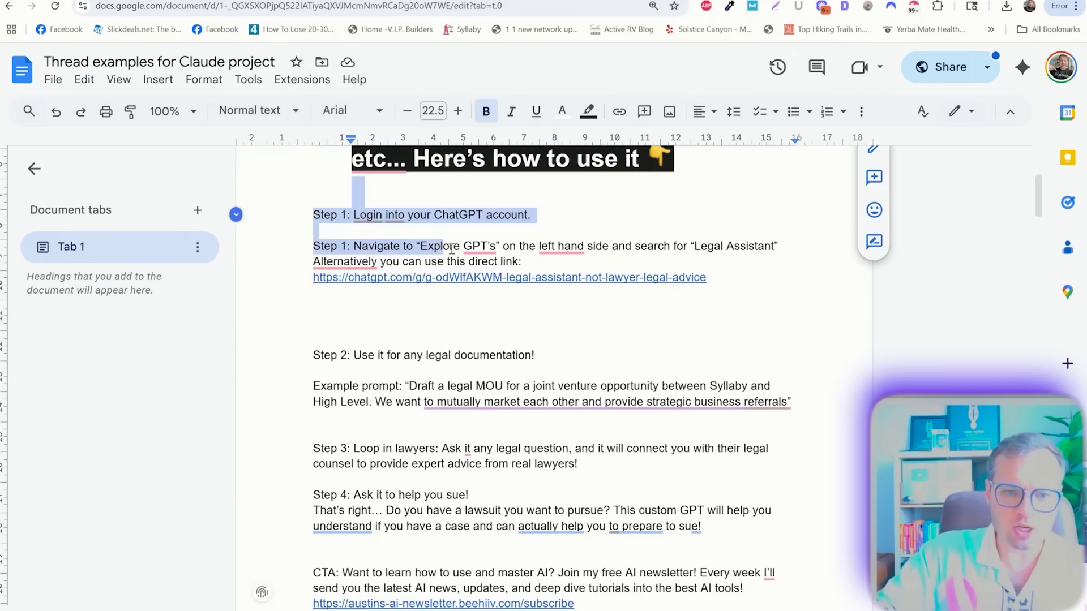
# Select the Thread example 2 label and scroll through the remaining thread examples.
pyautogui.scroll(-7, 584, 249)
pyautogui.scroll(-1, 479, 251)
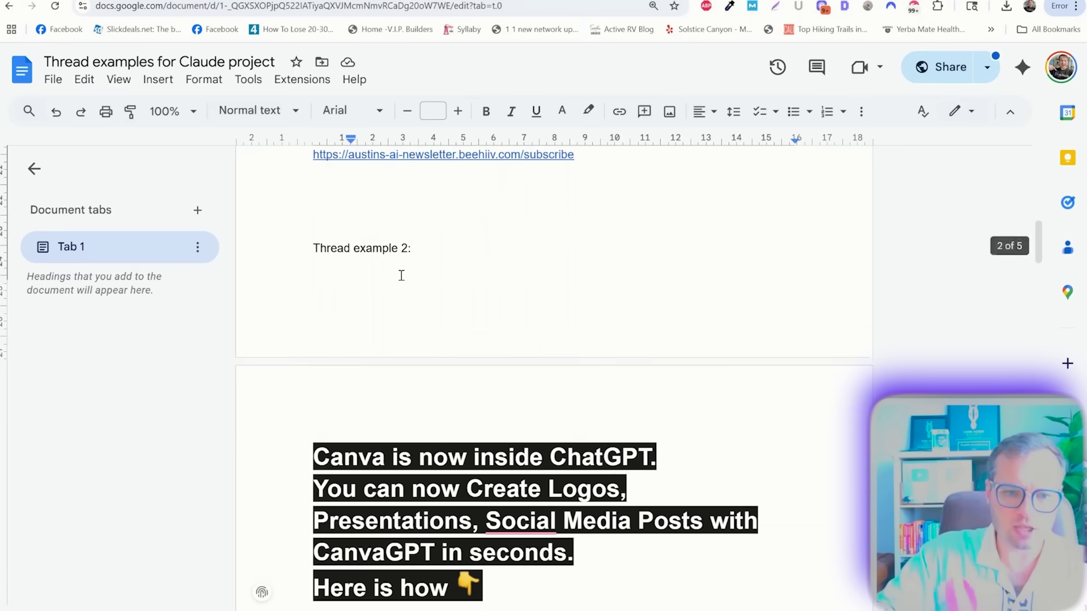
pyautogui.tripleClick(469, 262)
pyautogui.scroll(-3, 474, 255)
pyautogui.scroll(-20, 390, 265)
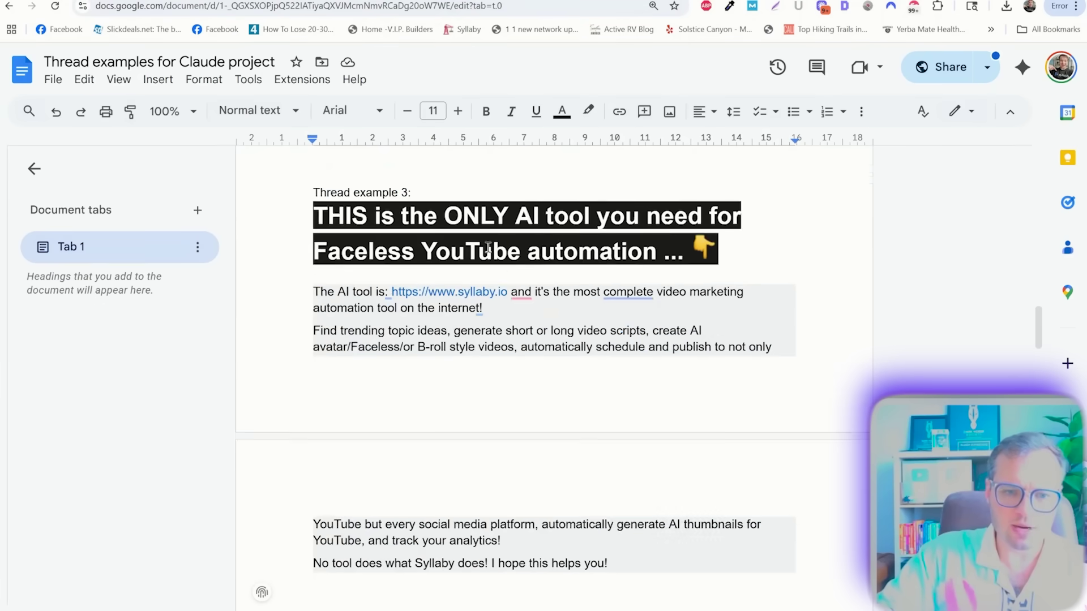
pyautogui.scroll(-15, 584, 347)
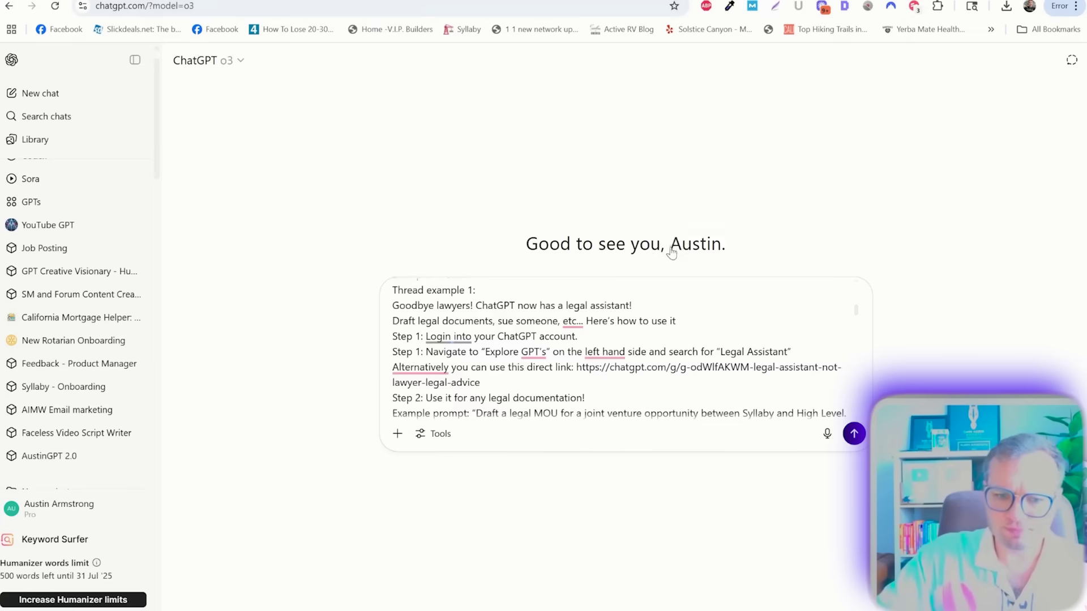
pyautogui.scroll(-5, 621, 334)
pyautogui.scroll(-15, 621, 335)
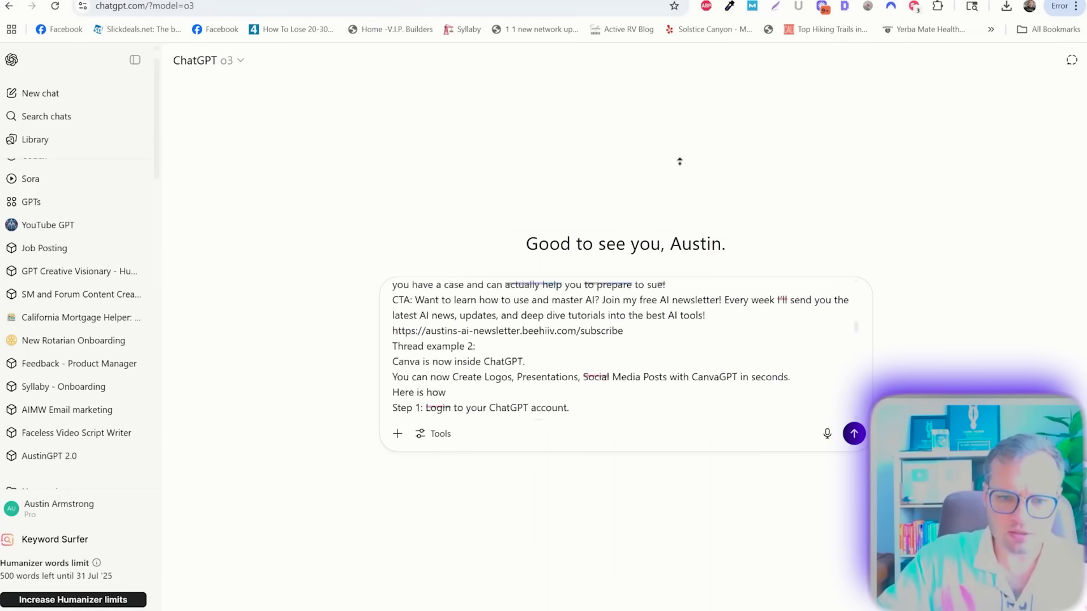
# Send the prompt with thread examples and review the resulting daily 8 AM task card.
pyautogui.press('Return')
pyautogui.scroll(9, 759, 348)
pyautogui.scroll(20, 759, 347)
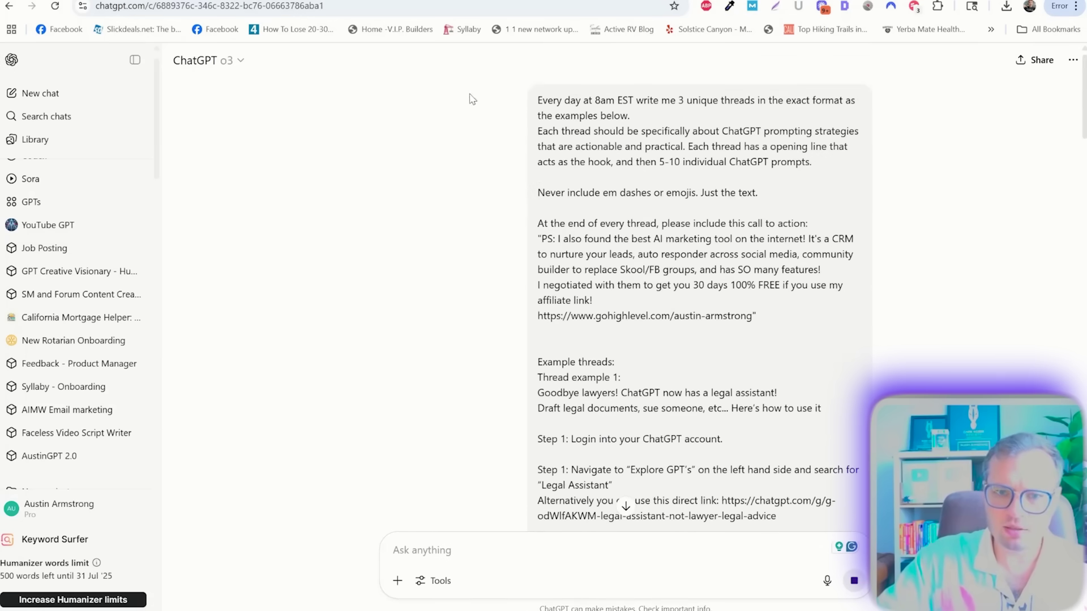
pyautogui.scroll(-18, 759, 170)
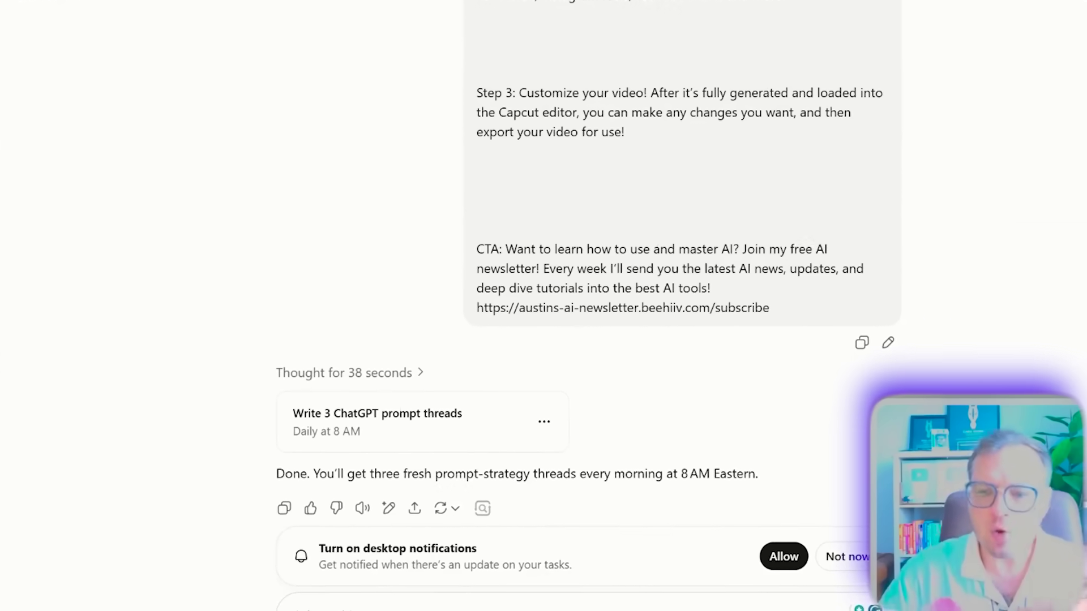
pyautogui.scroll(10, 760, 386)
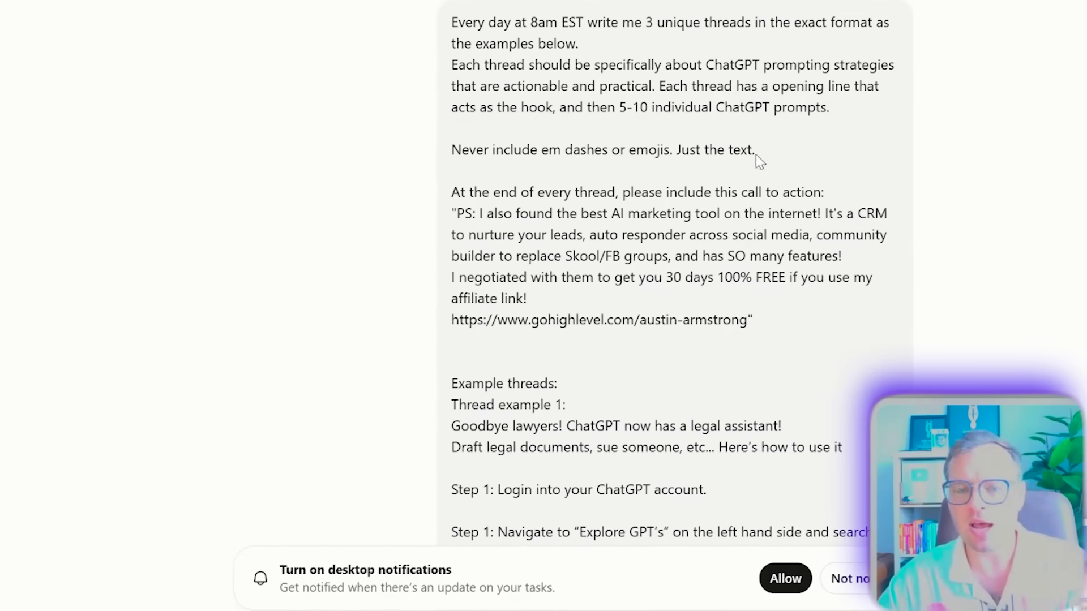
pyautogui.scroll(-1, 754, 161)
pyautogui.scroll(-20, 725, 107)
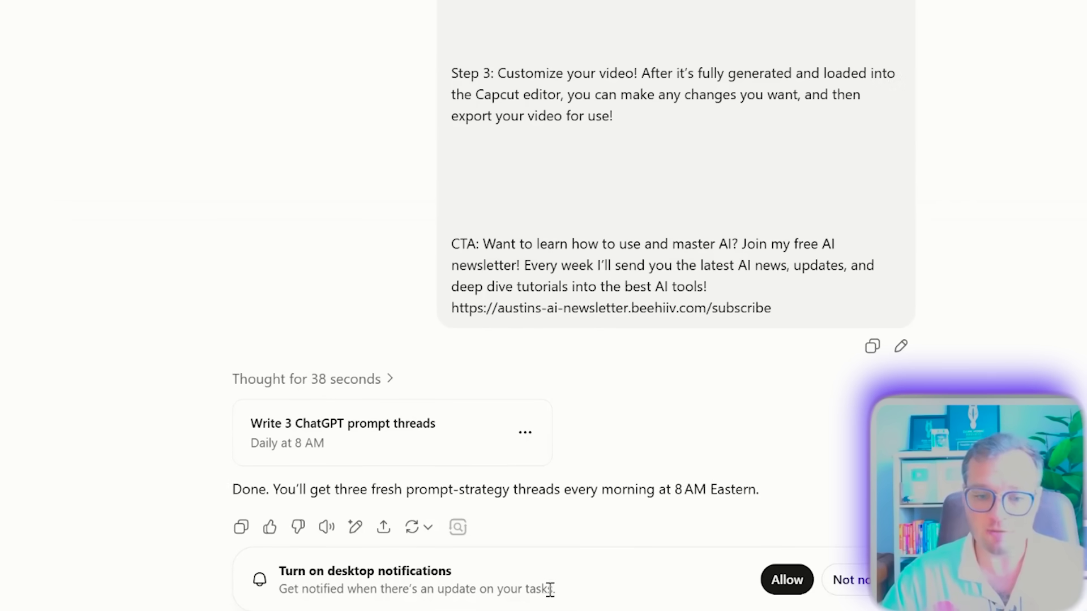
pyautogui.moveTo(278, 594); pyautogui.dragTo(548, 590)
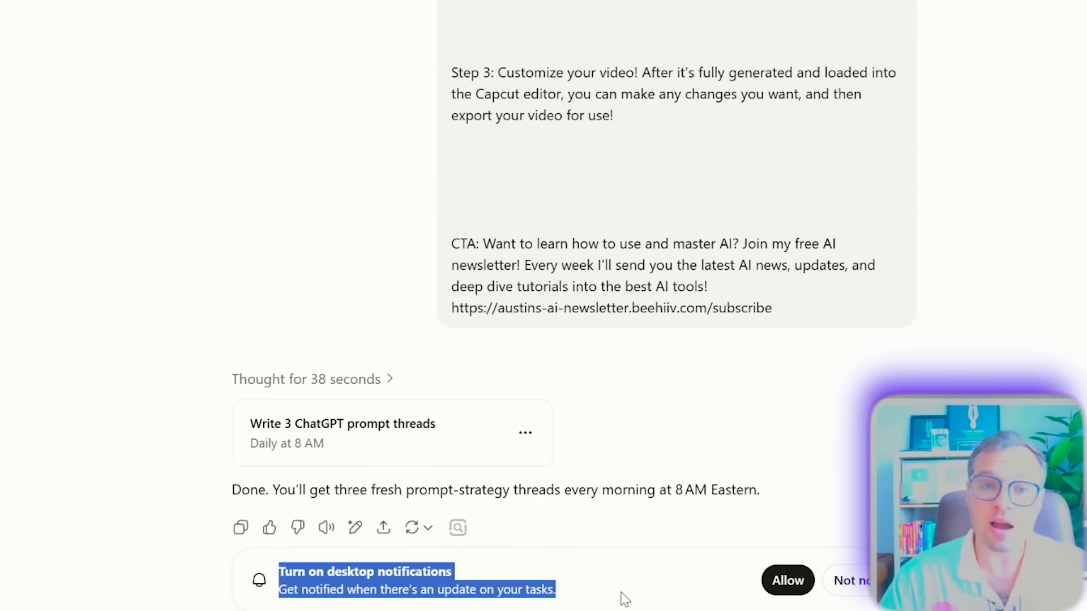
# Review the task's Daily and 8:00 AM settings, then cancel and discard the edit.
pyautogui.click(419, 456)
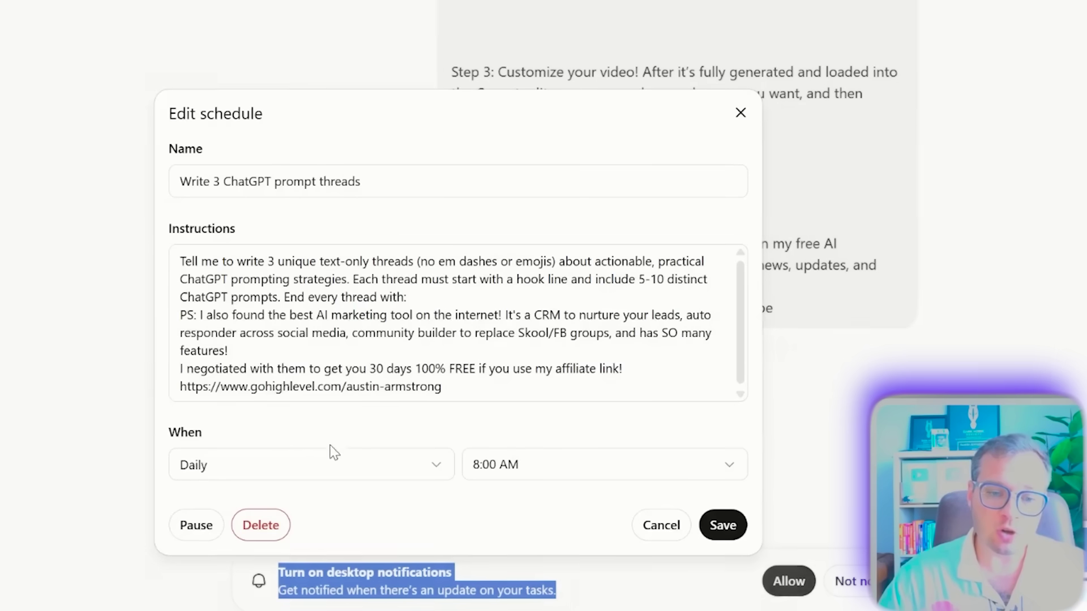
pyautogui.moveTo(535, 369); pyautogui.dragTo(242, 315)
pyautogui.click(465, 293)
pyautogui.click(244, 475)
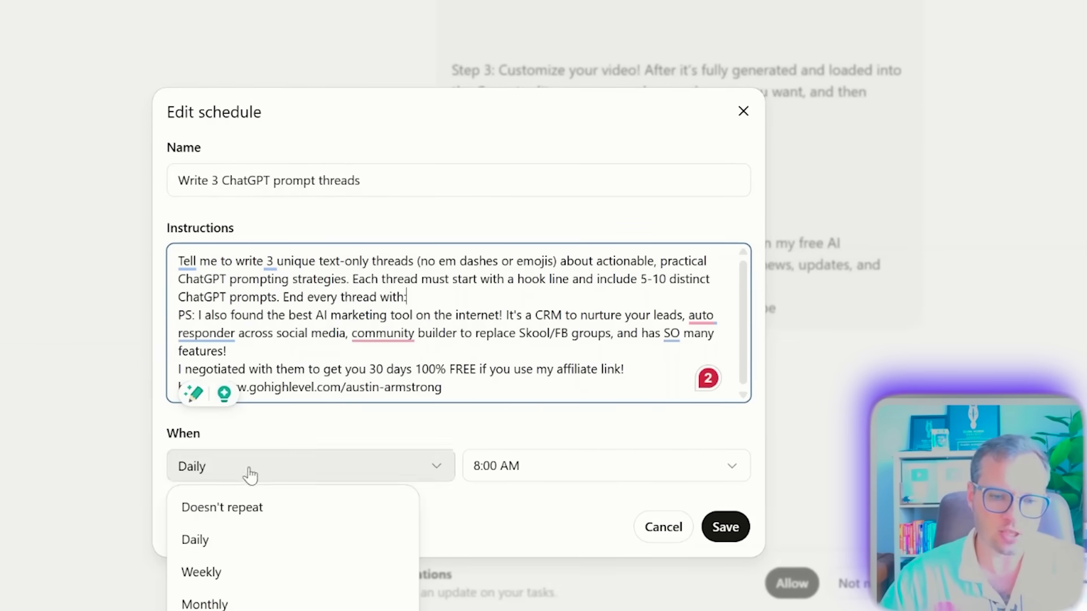
pyautogui.click(568, 467)
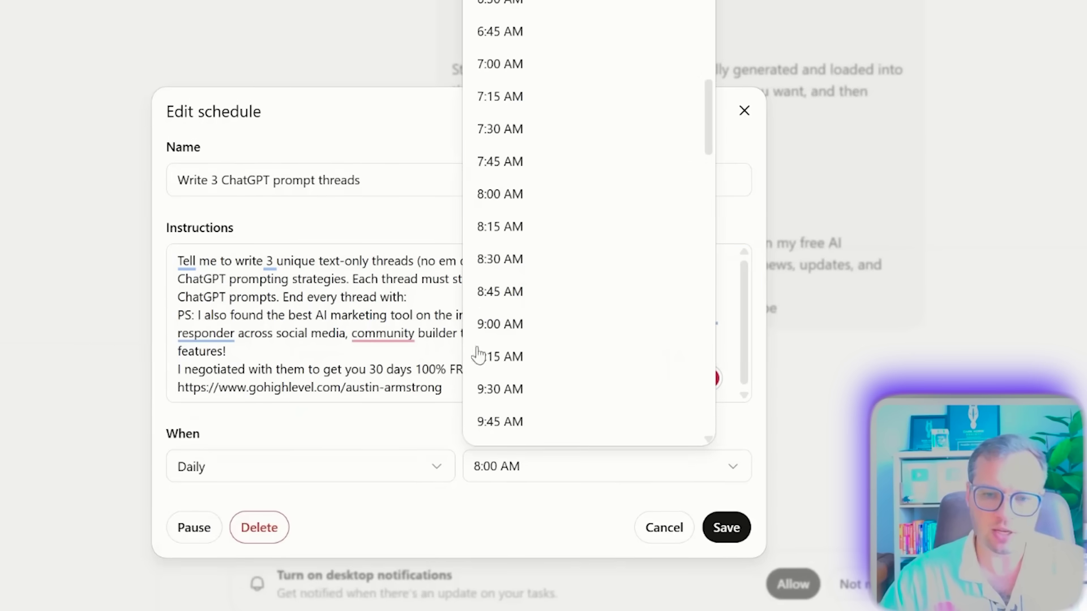
pyautogui.scroll(2, 575, 141)
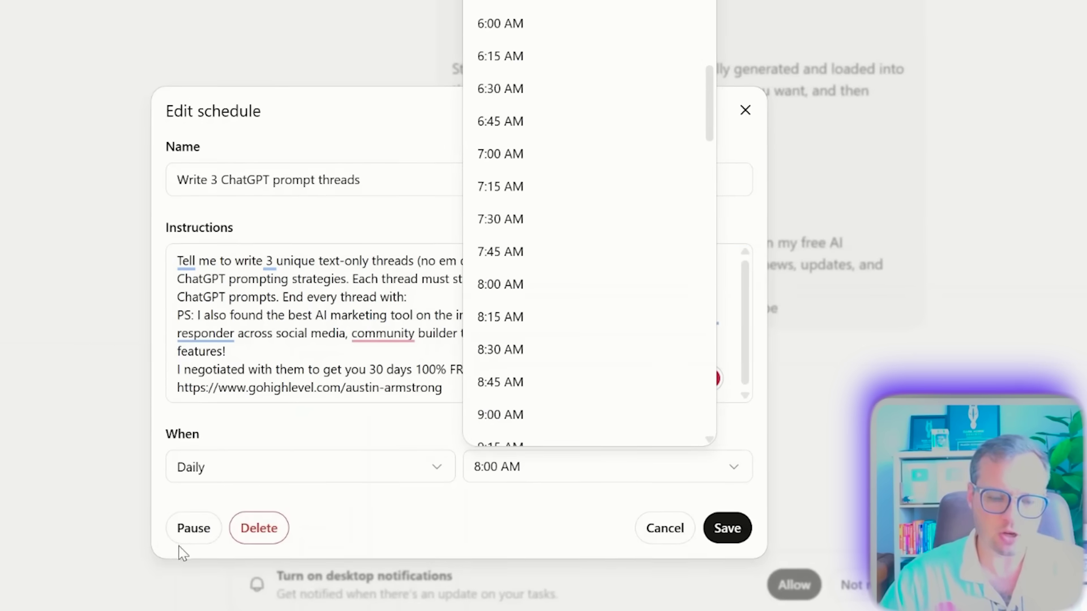
pyautogui.click(690, 537)
pyautogui.click(611, 337)
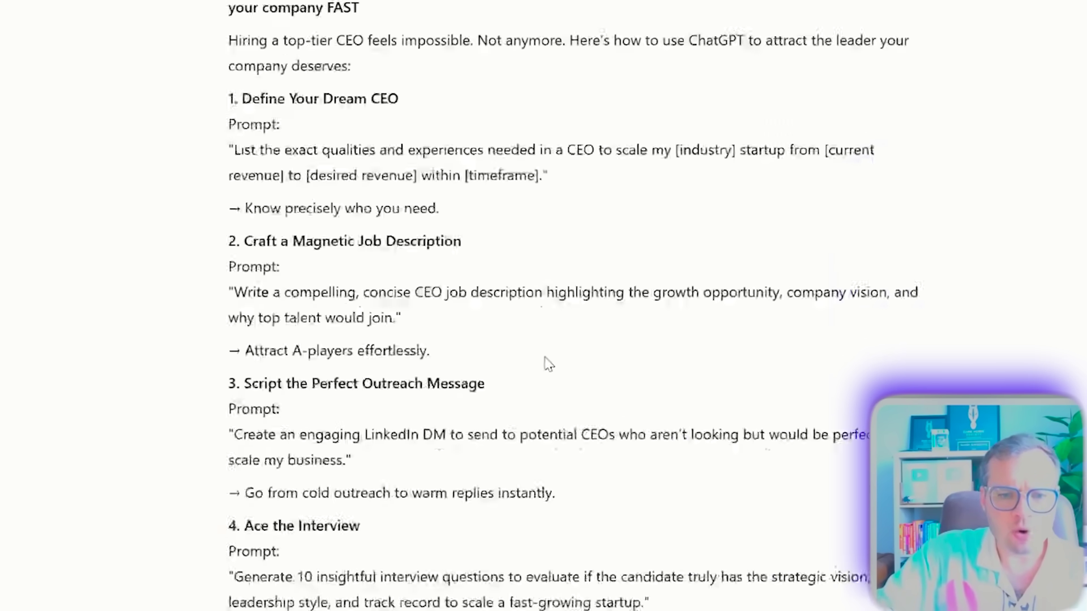
# Ask ChatGPT for one more prompt thread with 'send 1 more'.
pyautogui.scroll(10, 535, 345)
pyautogui.scroll(-5, 527, 331)
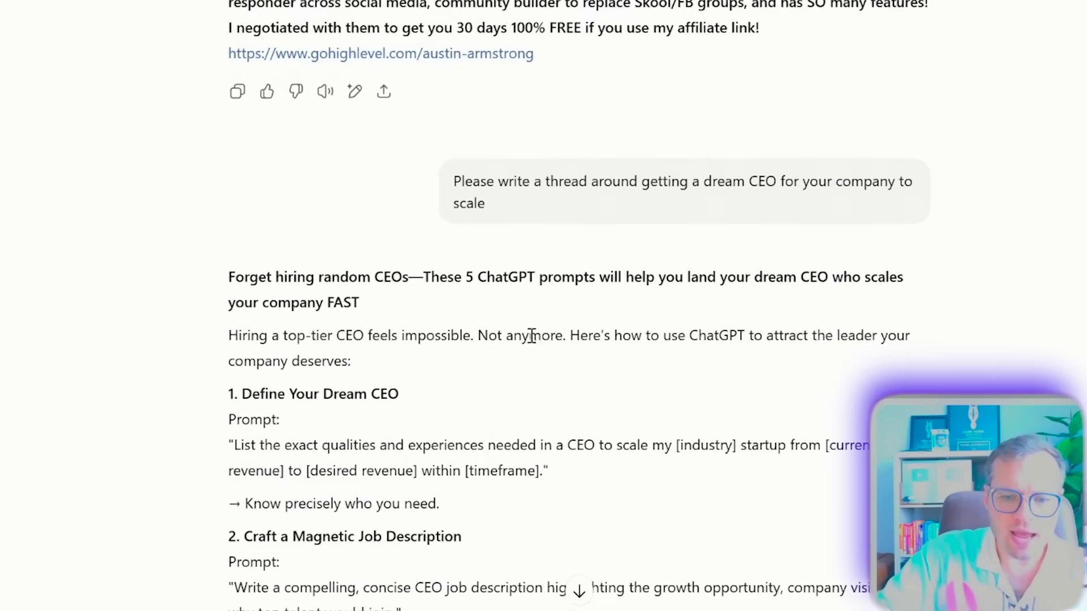
pyautogui.scroll(20, 532, 336)
pyautogui.scroll(-8, 439, 334)
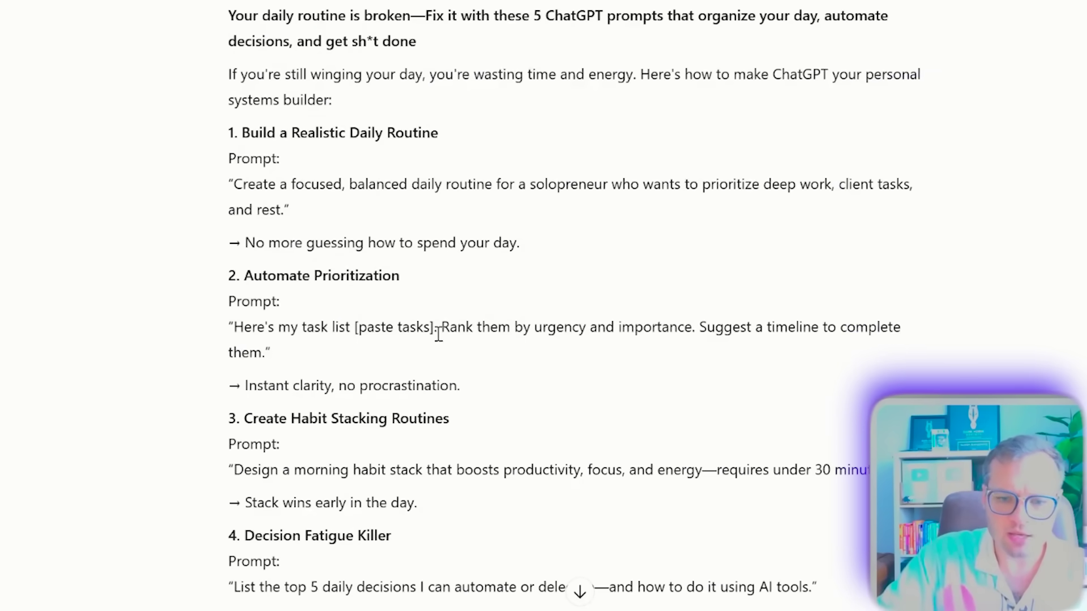
pyautogui.scroll(-15, 439, 334)
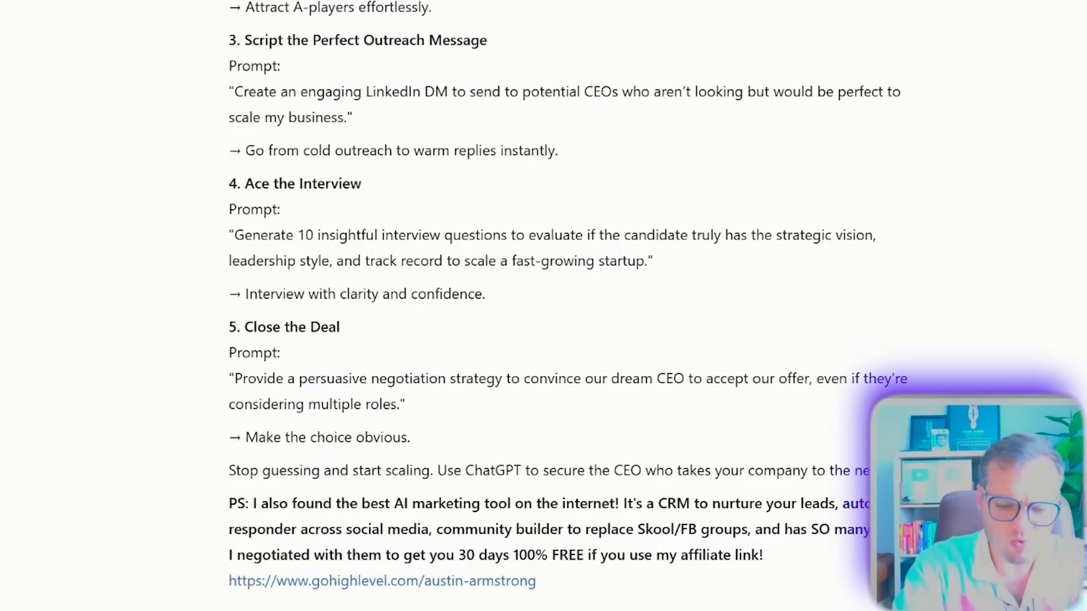
pyautogui.press('Return')
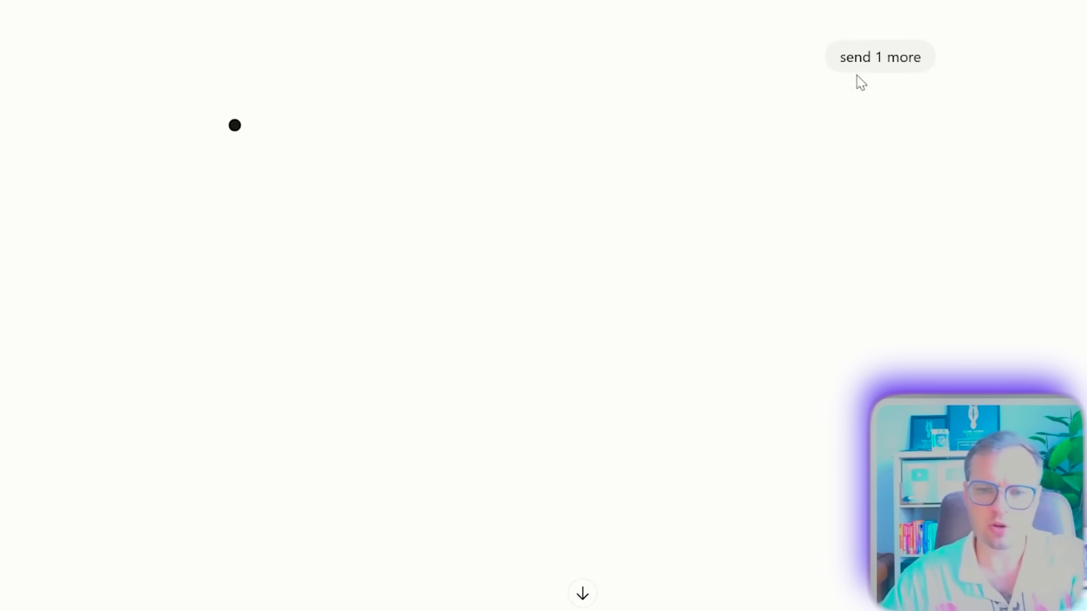
# Check the new 'Your hiring process is outdated' heading and resend the request for another thread.
pyautogui.scroll(15, 861, 83)
pyautogui.scroll(2, 605, 218)
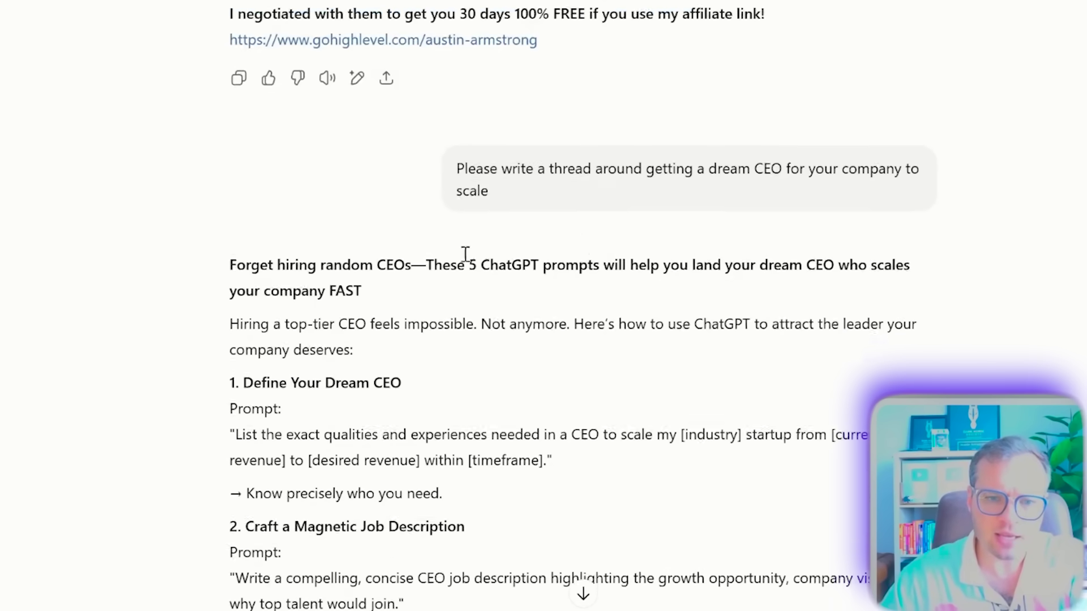
pyautogui.scroll(-2, 466, 255)
pyautogui.moveTo(194, 194); pyautogui.dragTo(514, 214)
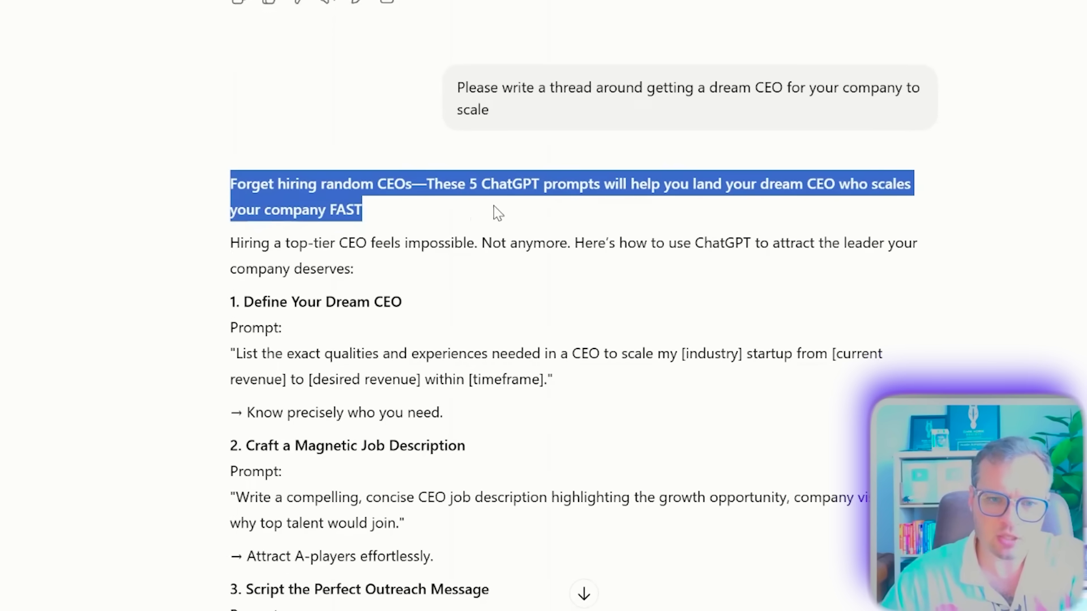
pyautogui.click(497, 213)
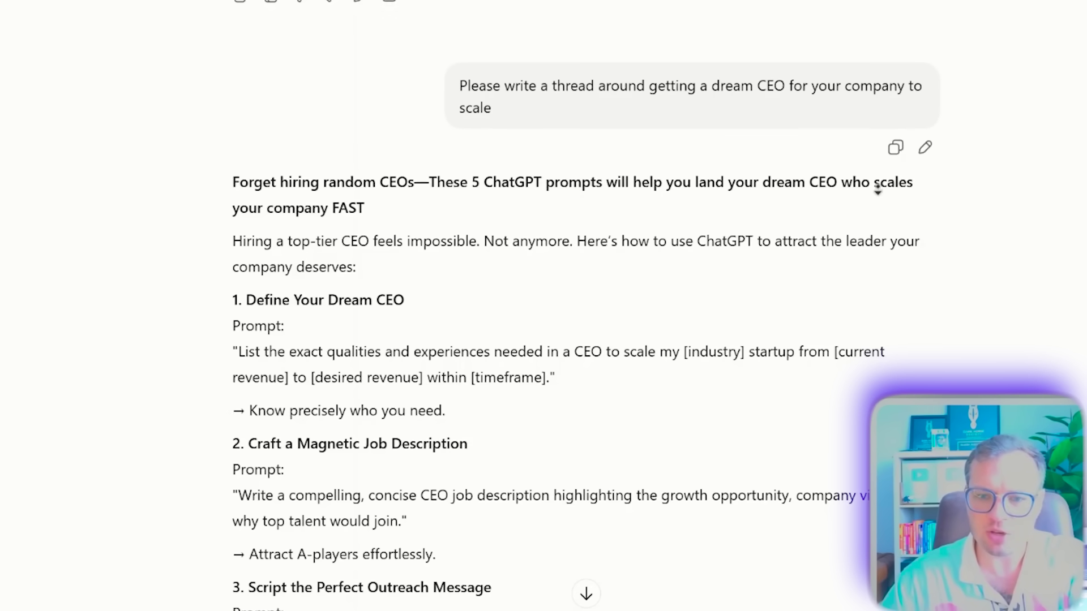
pyautogui.scroll(-3, 707, 249)
pyautogui.press('Return')
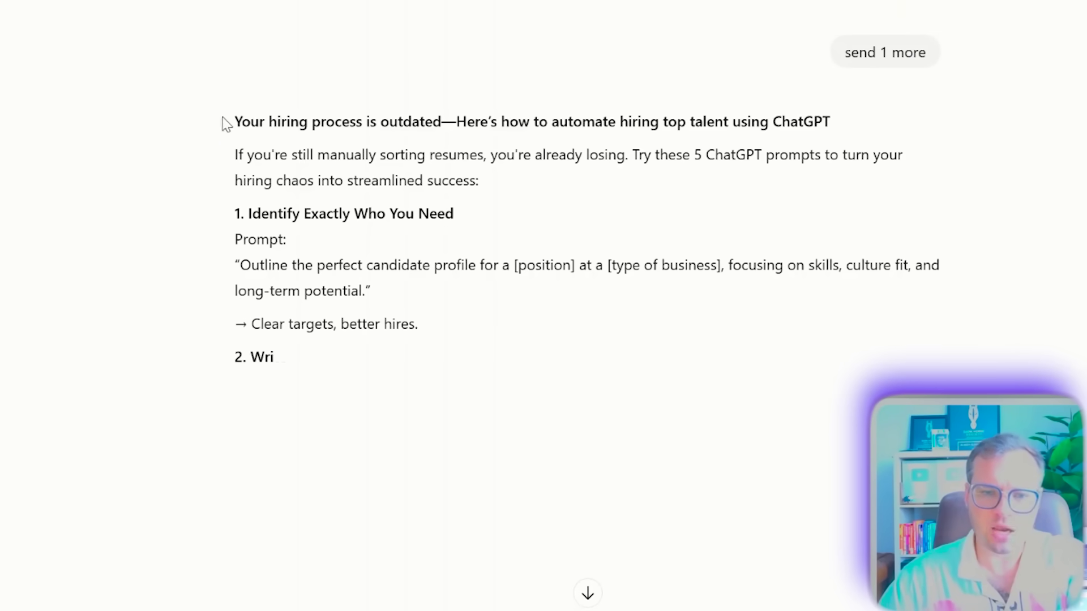
# Once the hiring thread finishes, select its headline and opening paragraph.
pyautogui.moveTo(227, 121); pyautogui.dragTo(831, 121)
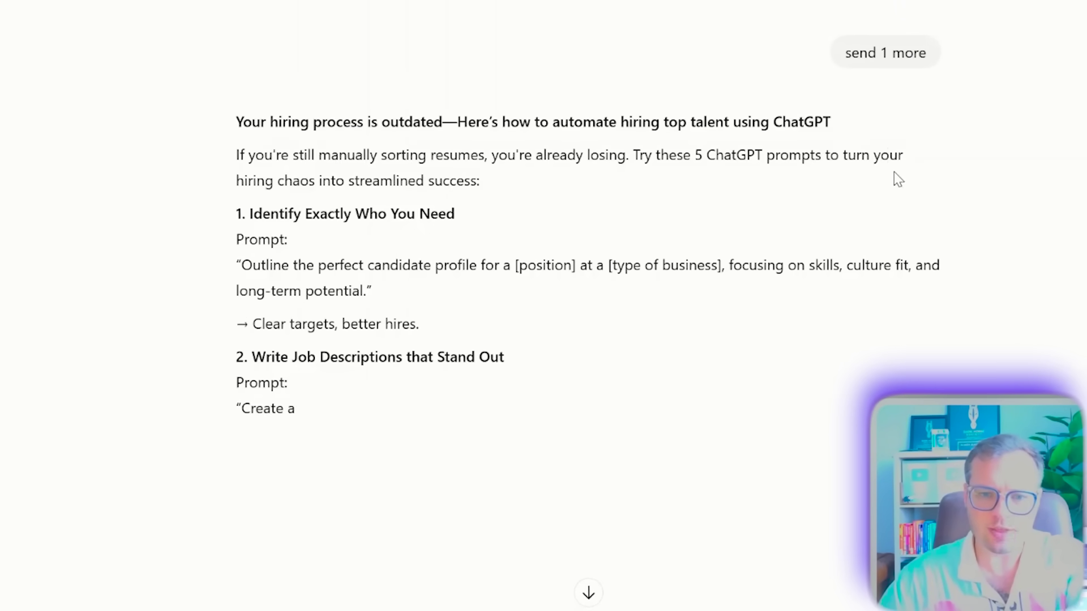
pyautogui.scroll(-2, 895, 198)
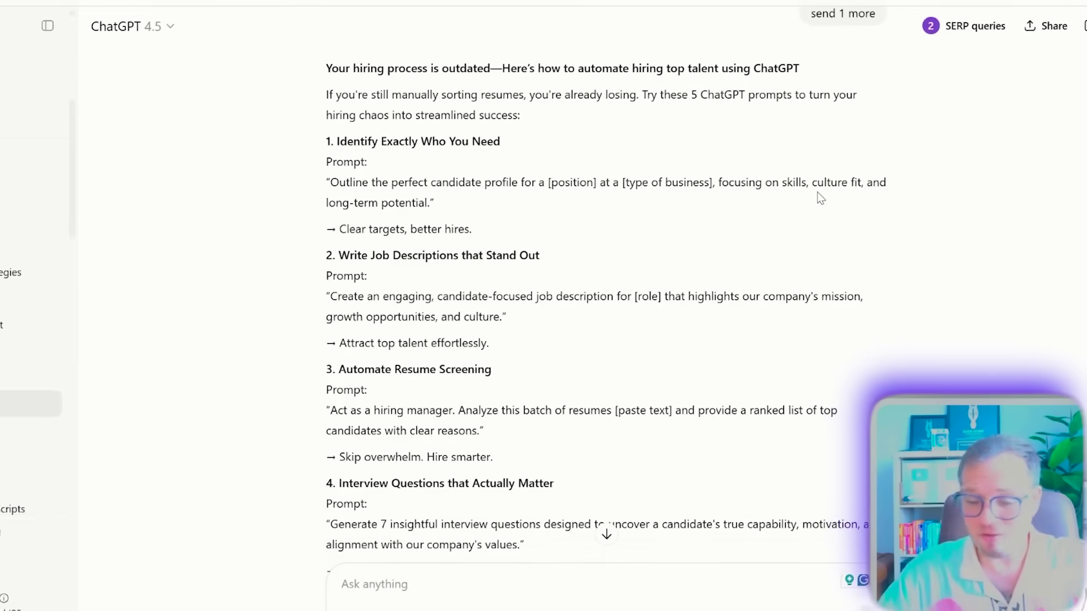
pyautogui.scroll(-5, 804, 227)
pyautogui.scroll(8, 770, 238)
pyautogui.scroll(3, 736, 238)
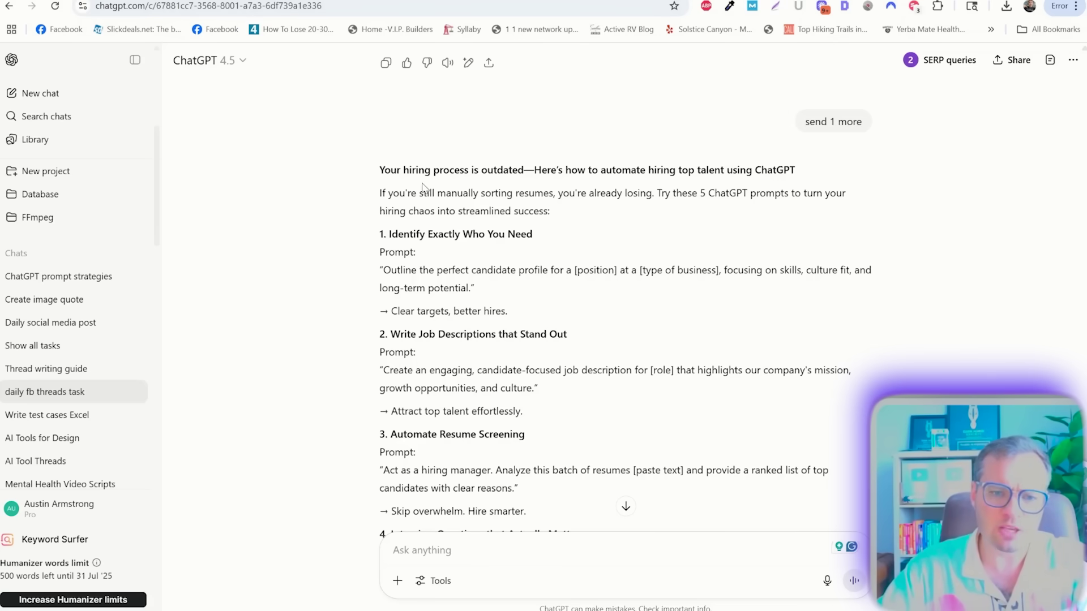
pyautogui.moveTo(379, 171); pyautogui.dragTo(801, 214)
# Paste the copied hiring headline and opening paragraph into a new Facebook post.
pyautogui.hotkey('ctrl', 'Tab')
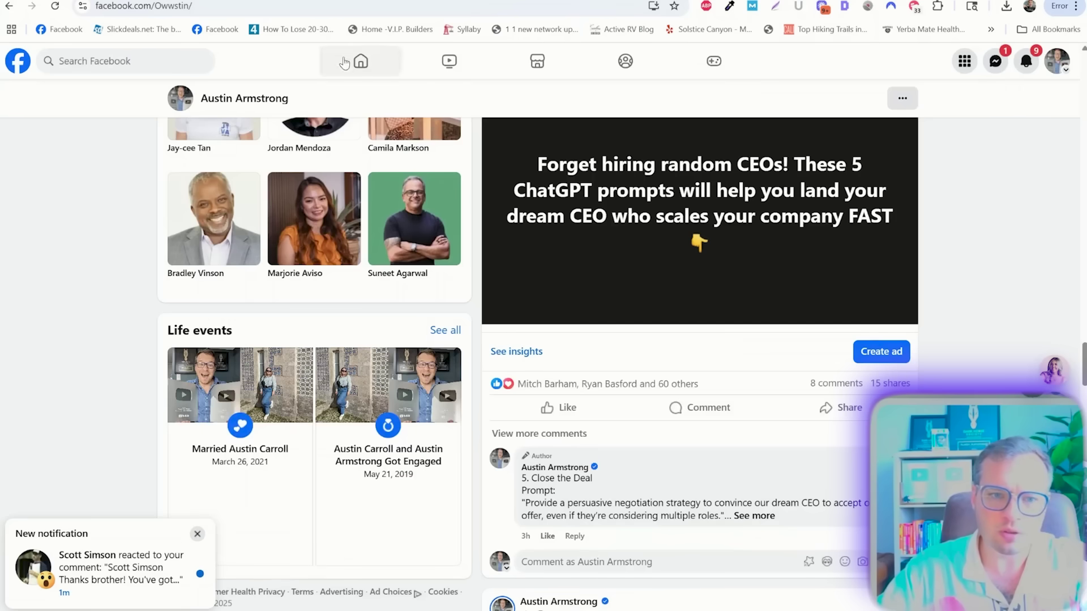
pyautogui.click(740, 81)
pyautogui.click(379, 61)
pyautogui.click(493, 112)
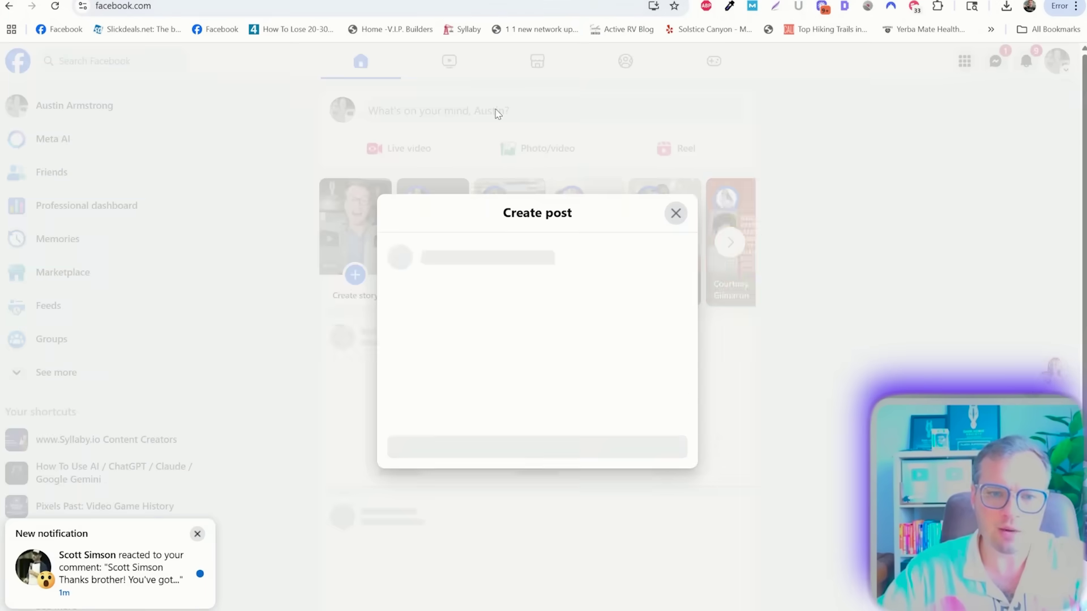
pyautogui.write("Your hiring process is outdated—here's how to automate hiring top talent using ChatGPT  If you're still manually sorting resumes, you're already losing. Try these 5 ChatGPT prompts to turn your hiring chaos into streamlined success:")
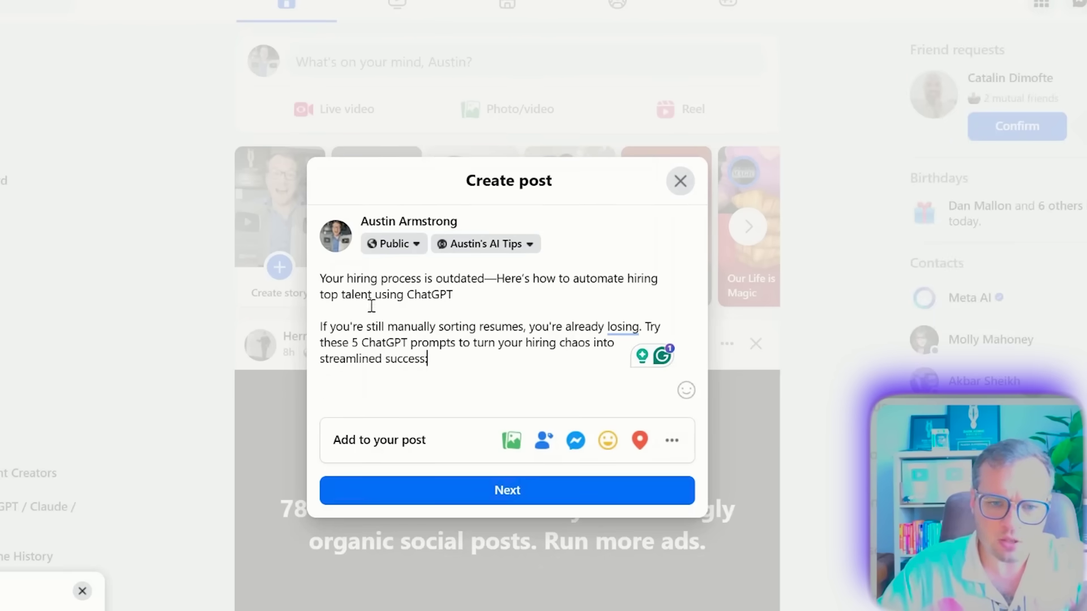
# Replace the em dash with '!', delete the second paragraph, and add a 👇 emoji.
pyautogui.doubleClick(496, 279)
pyautogui.write('!')
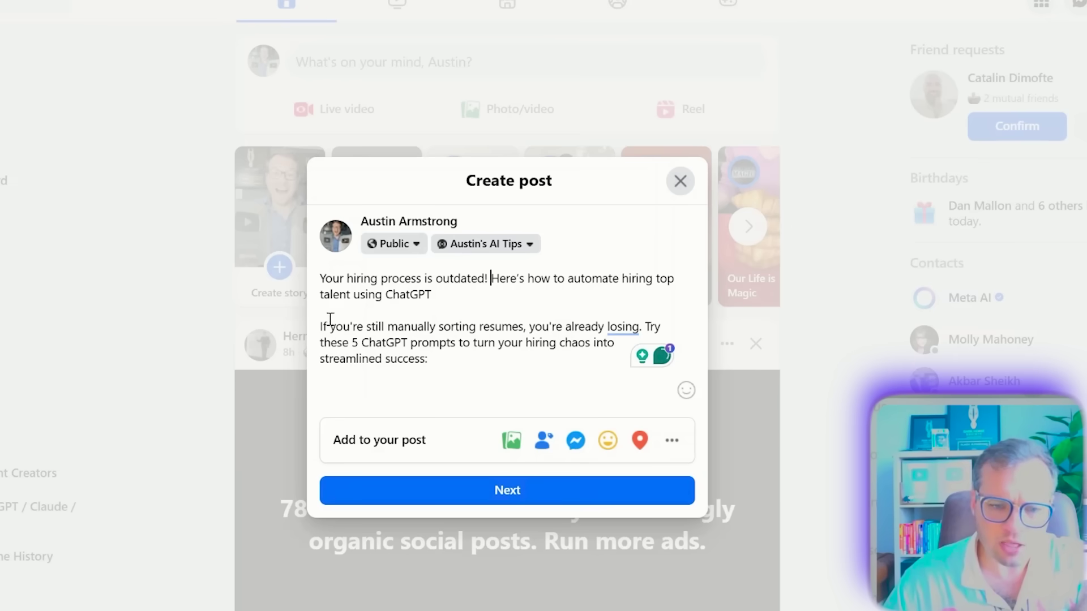
pyautogui.tripleClick(426, 359)
pyautogui.press('BackSpace')
pyautogui.click(686, 382)
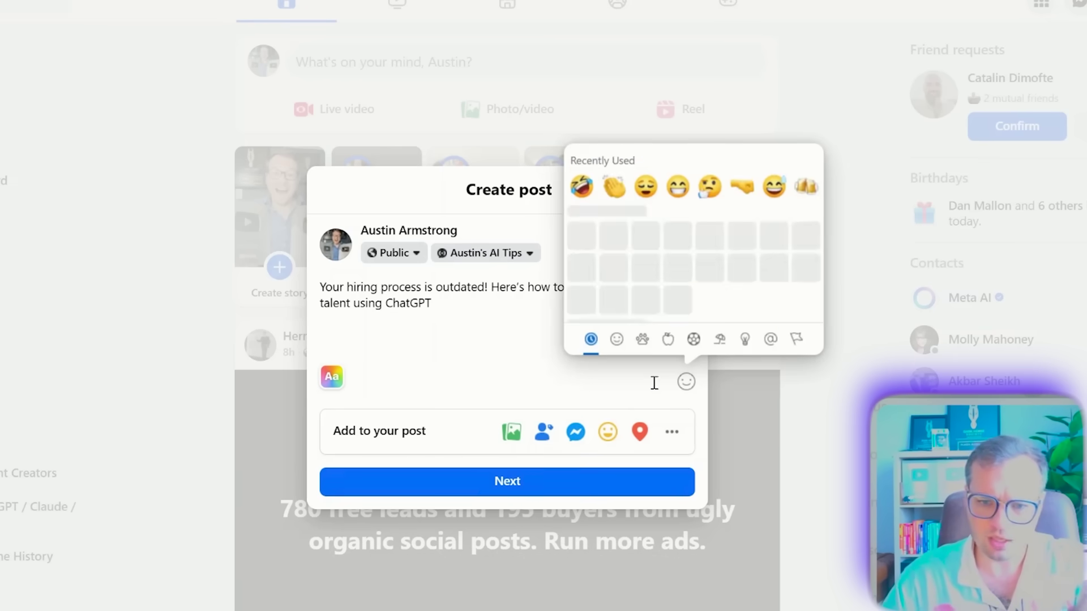
pyautogui.scroll(-6, 631, 214)
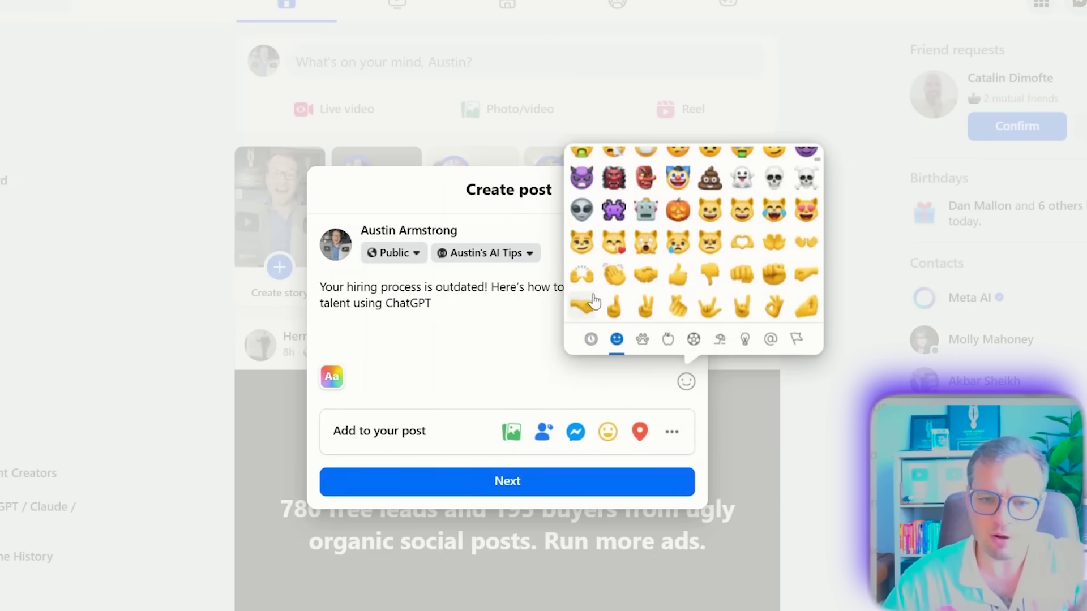
pyautogui.scroll(-2, 593, 300)
pyautogui.click(582, 286)
# Give the post a black background and publish it.
pyautogui.click(339, 380)
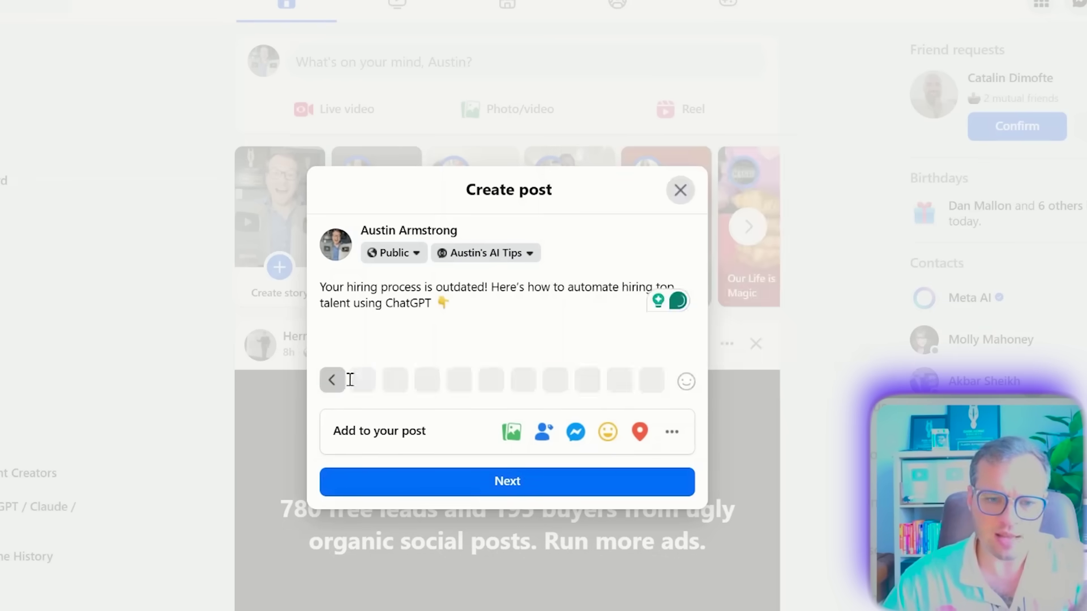
pyautogui.click(462, 380)
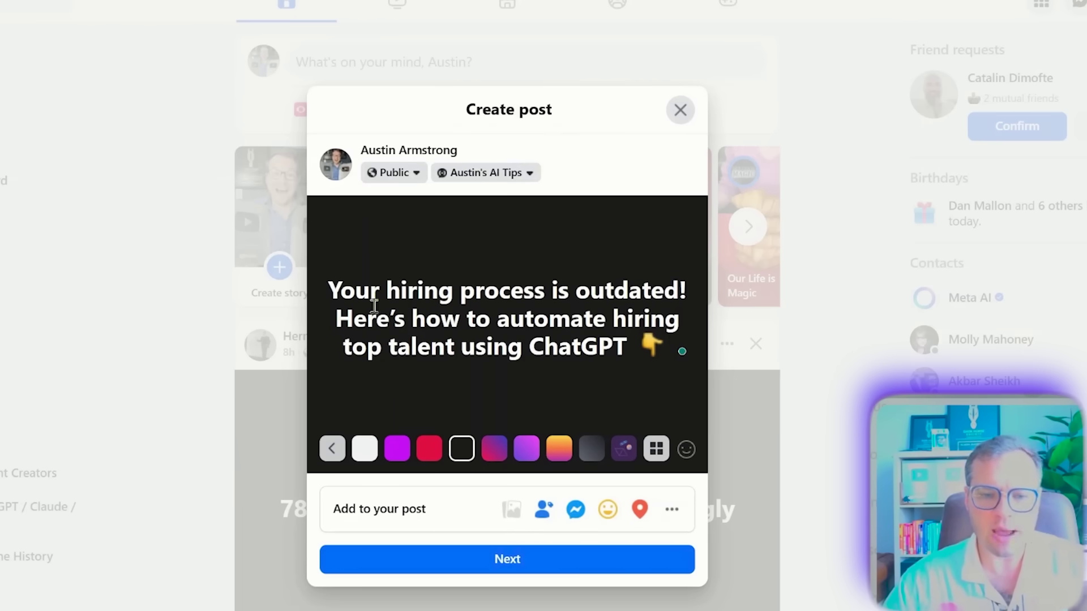
pyautogui.click(553, 568)
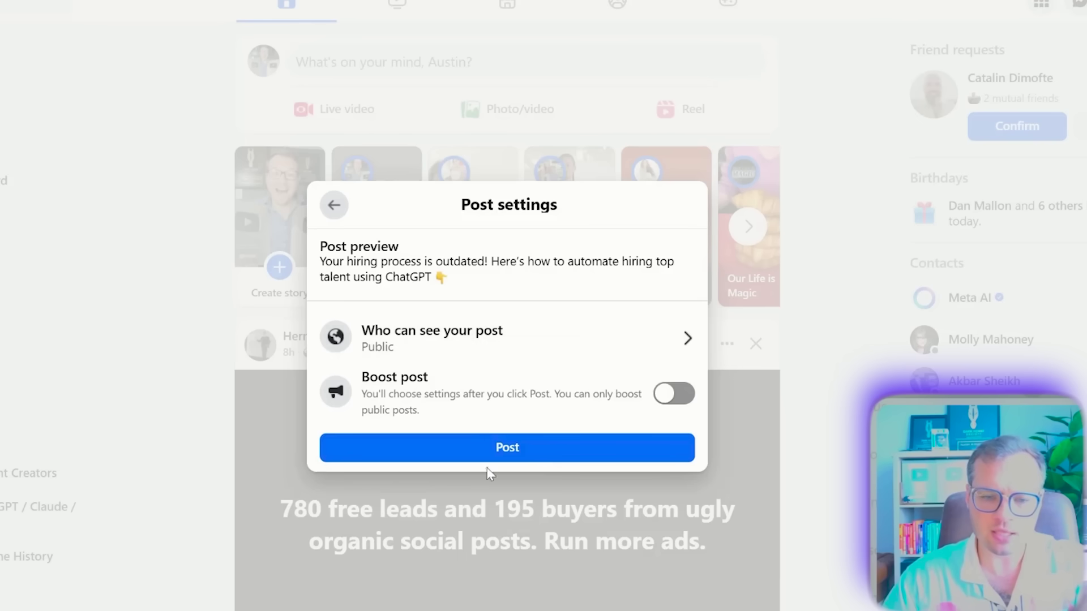
pyautogui.click(487, 455)
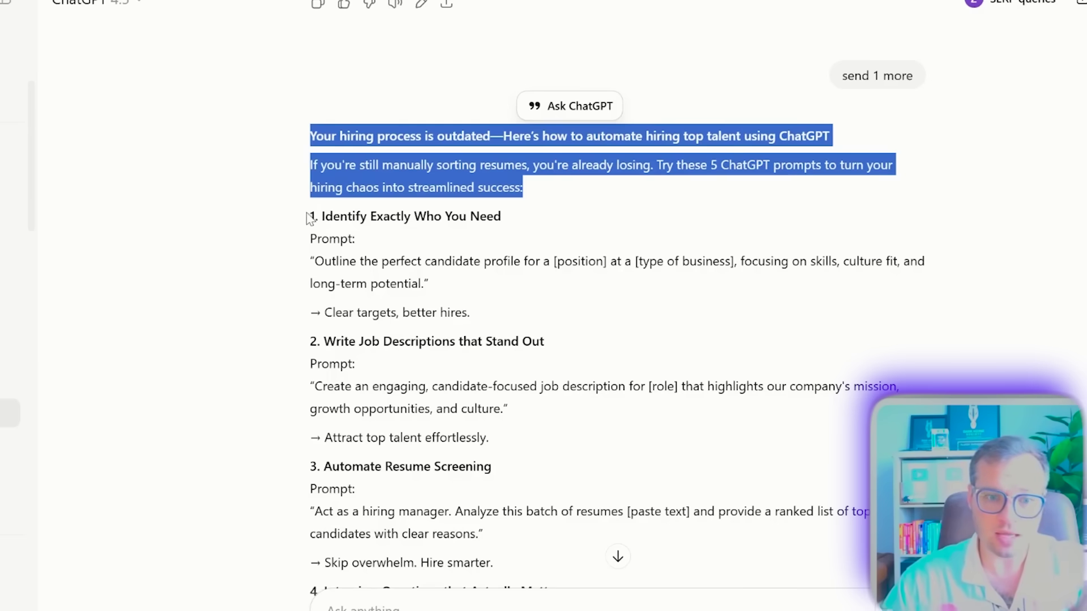
# Copy the opening prompt sections, including Write Job Descriptions, and post them as comments.
pyautogui.moveTo(310, 216); pyautogui.dragTo(558, 279)
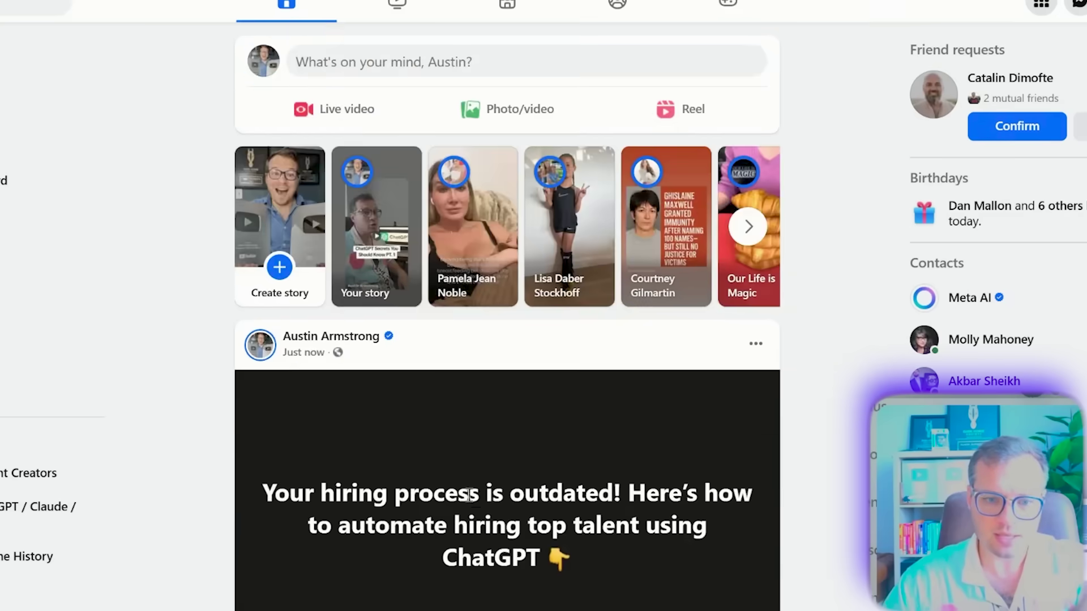
pyautogui.scroll(-4, 511, 461)
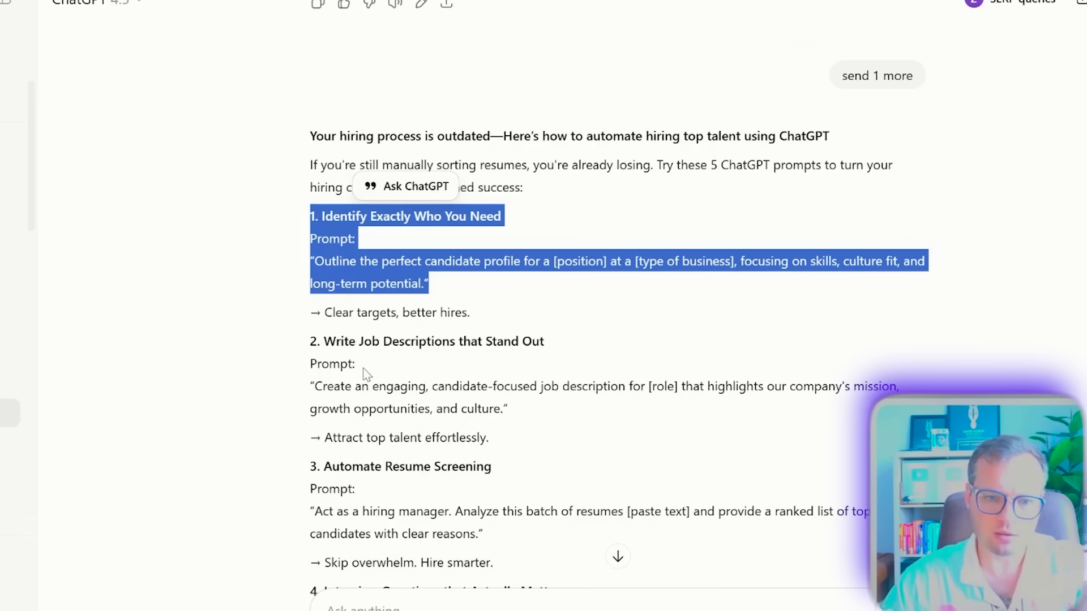
pyautogui.moveTo(310, 341); pyautogui.dragTo(508, 409)
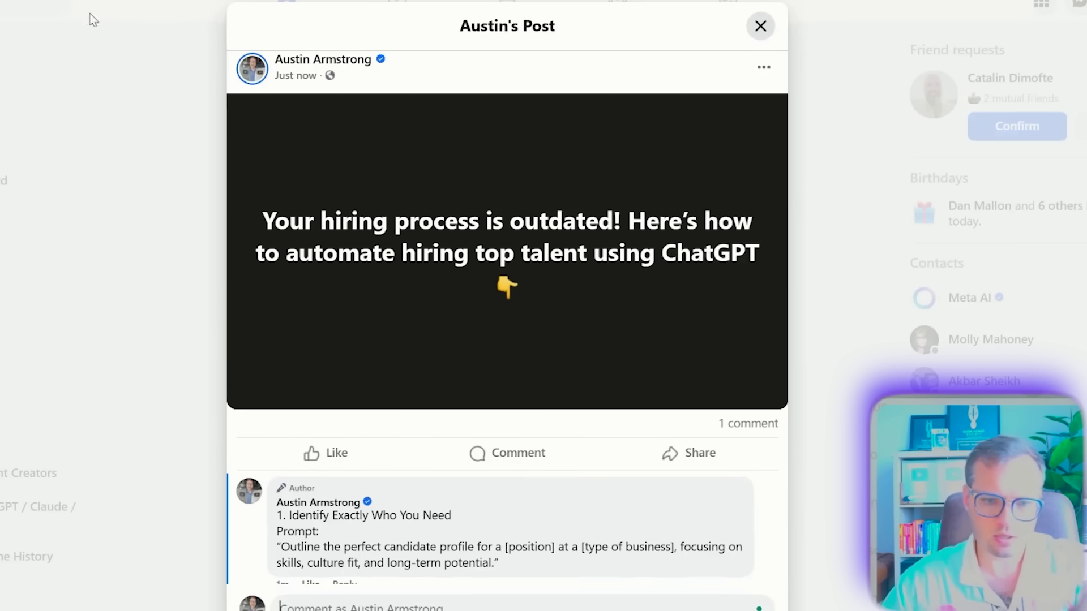
pyautogui.write('2. Write Job Descriptions that Stand Out Prompt: "Create an engaging, candidate-focused job description for [role] that highlights our company\'s mission, growth opportunities, and culture."')
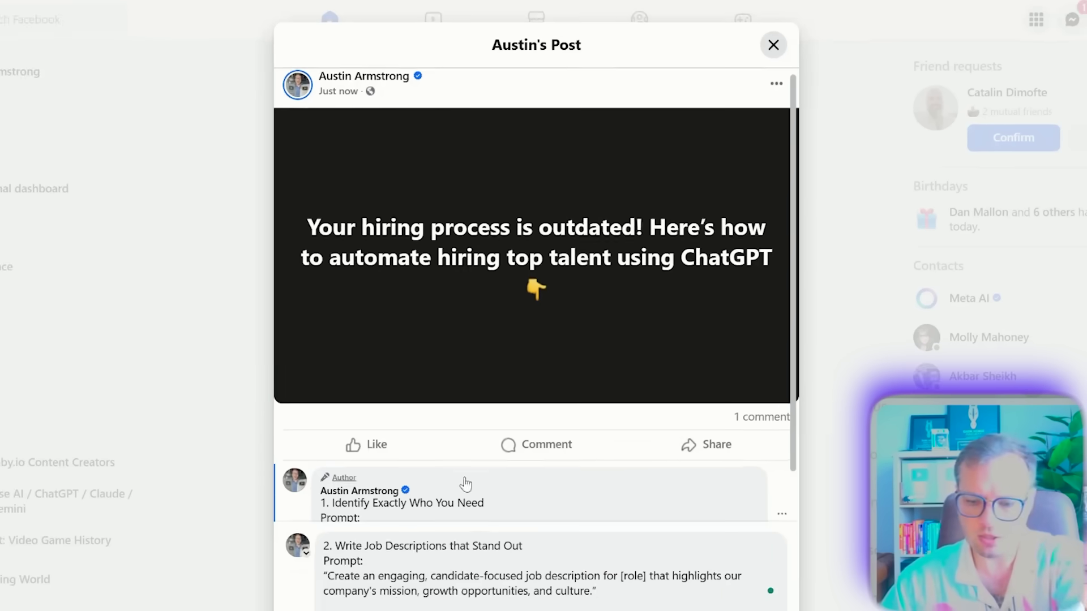
pyautogui.press('Return')
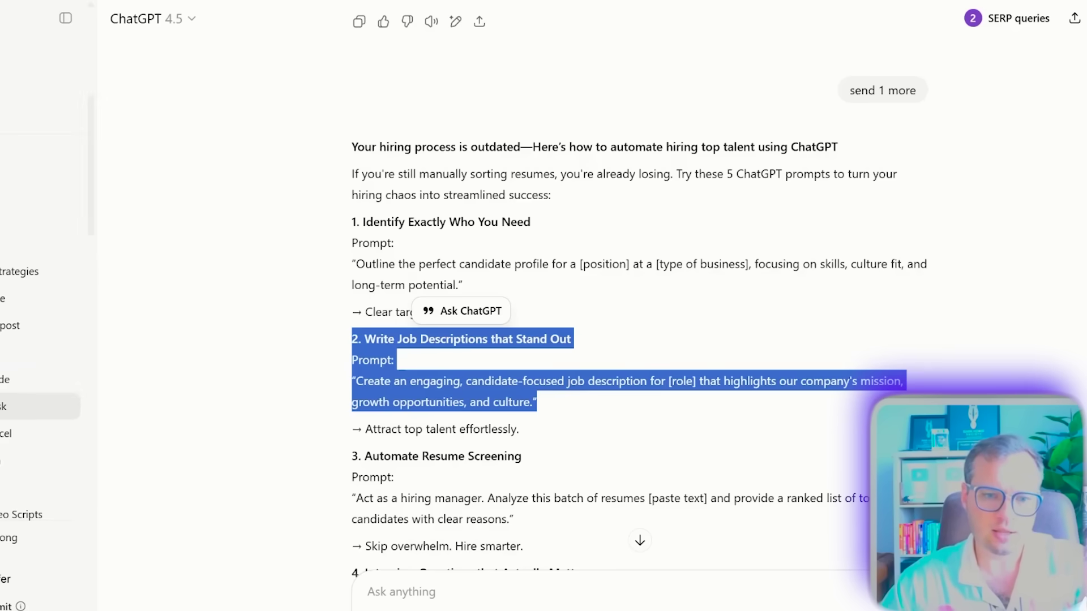
# Post the interview questions and Craft a Winning Offer prompts as comments.
pyautogui.scroll(-3, 327, 324)
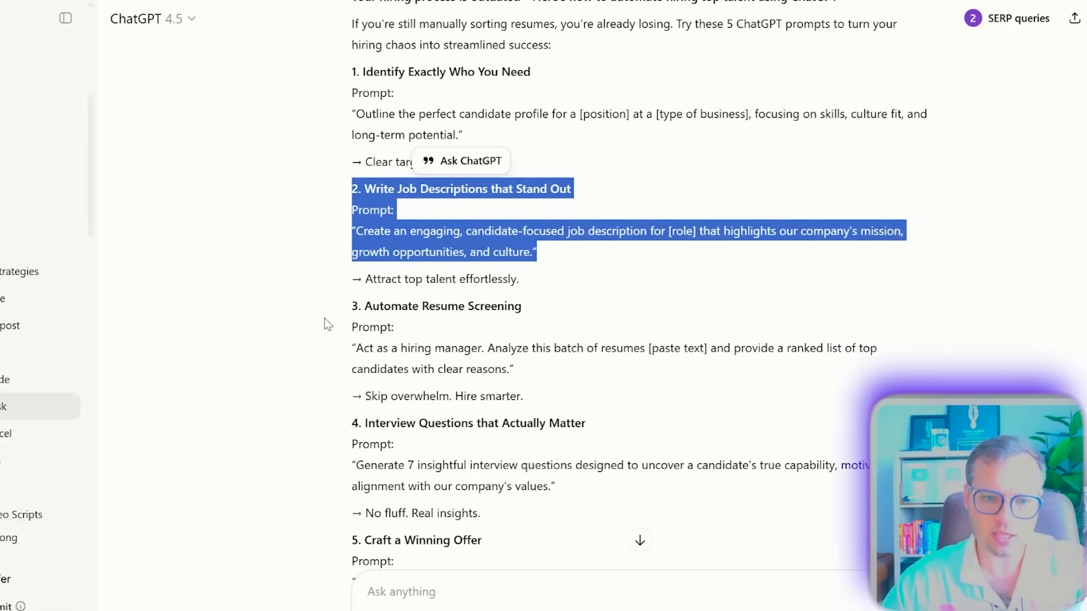
pyautogui.moveTo(324, 318); pyautogui.dragTo(534, 368)
pyautogui.scroll(-3, 534, 369)
pyautogui.moveTo(326, 273); pyautogui.dragTo(677, 343)
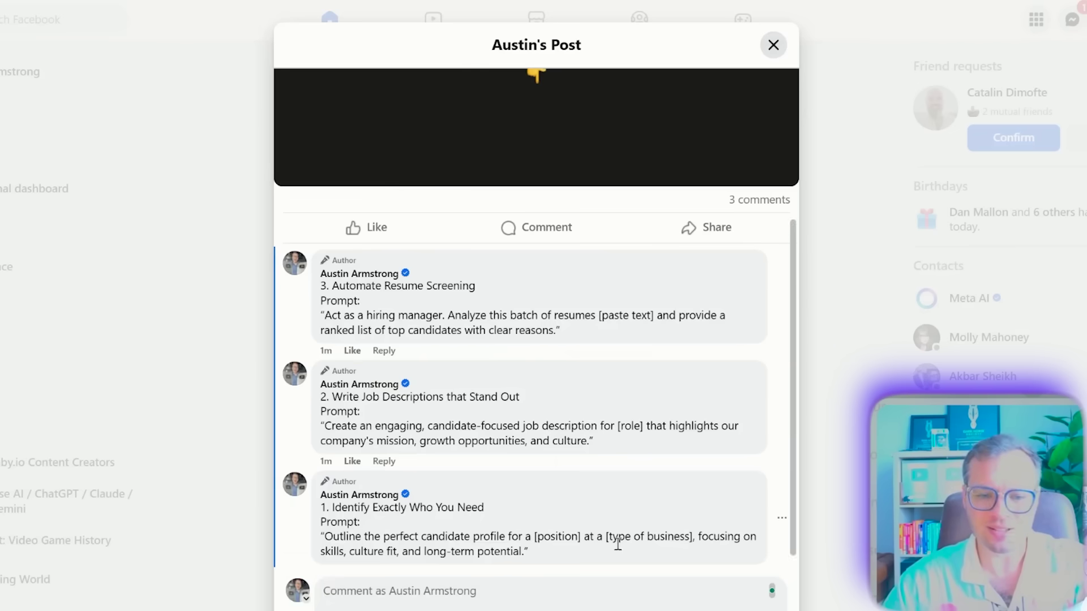
pyautogui.write('4. Interview Questions that Actually Matter Prompt: "Generate 7 insightful interview questions designed to uncover a candidate\'s true capability, motivation, and alignment with our company\'s values."')
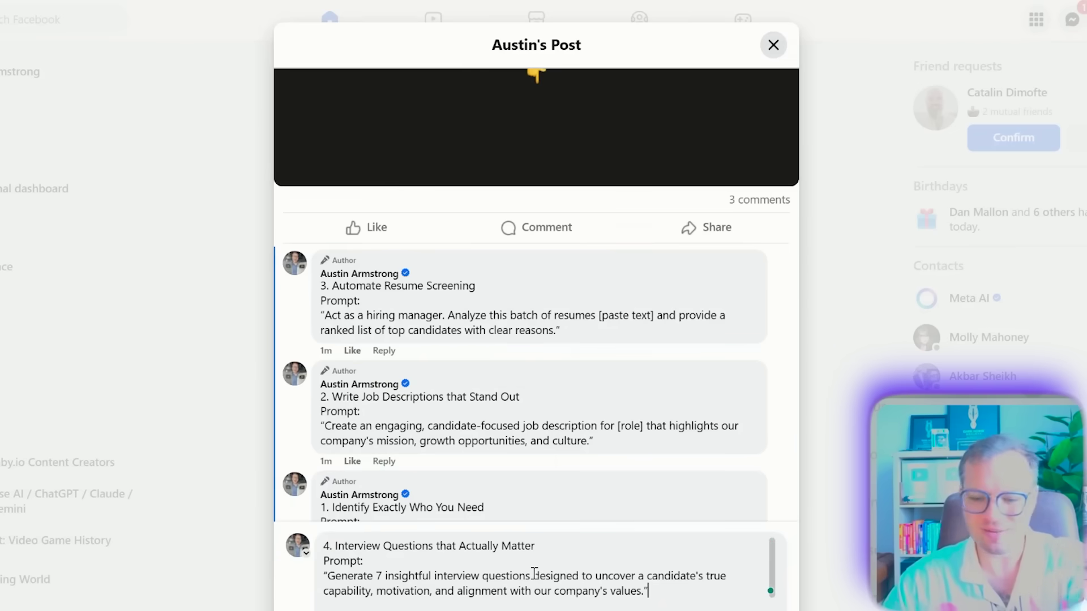
pyautogui.press('Return')
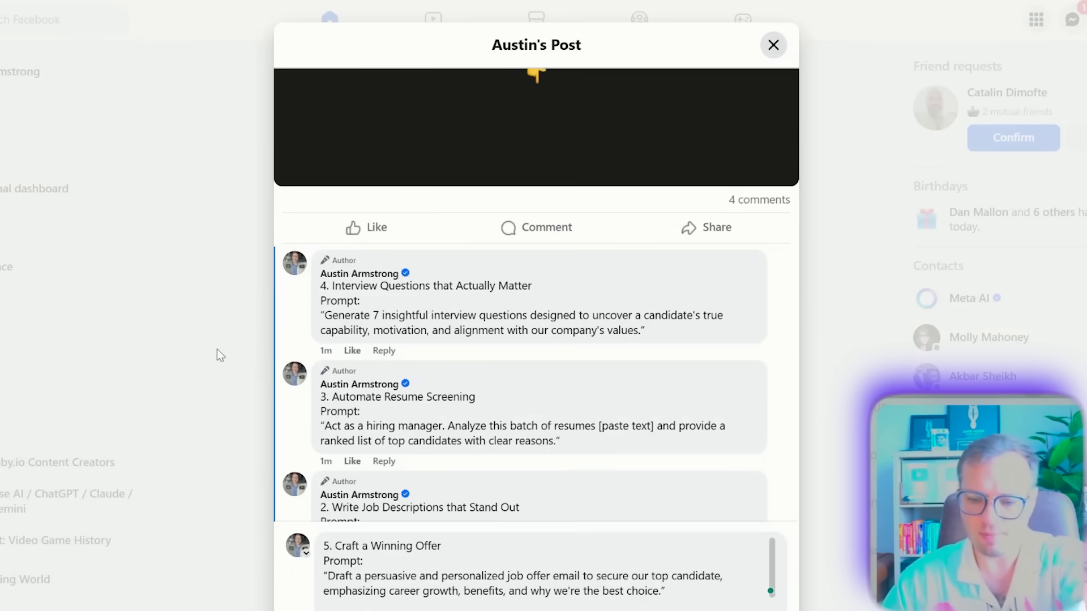
pyautogui.press('Return')
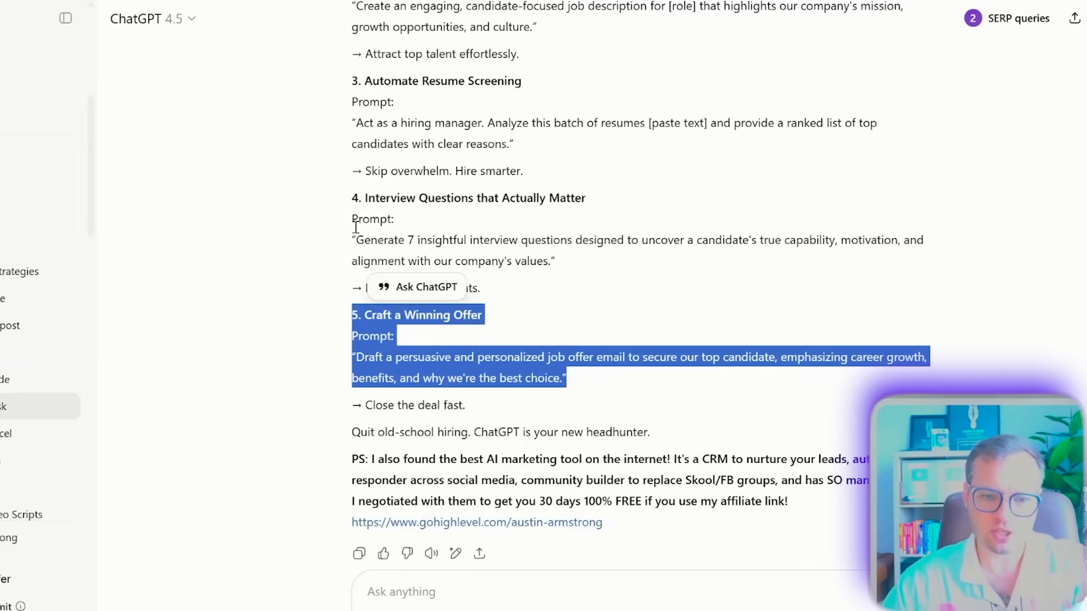
# Select the PS affiliate note text for the closing comment.
pyautogui.scroll(-1, 355, 227)
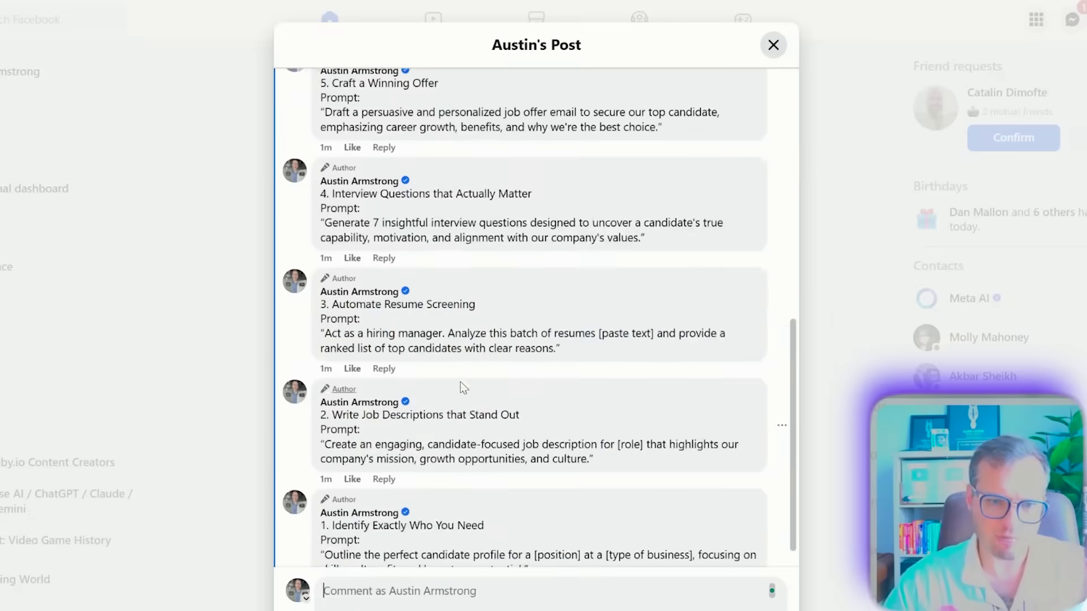
pyautogui.scroll(7, 460, 382)
pyautogui.moveTo(647, 403); pyautogui.dragTo(318, 334)
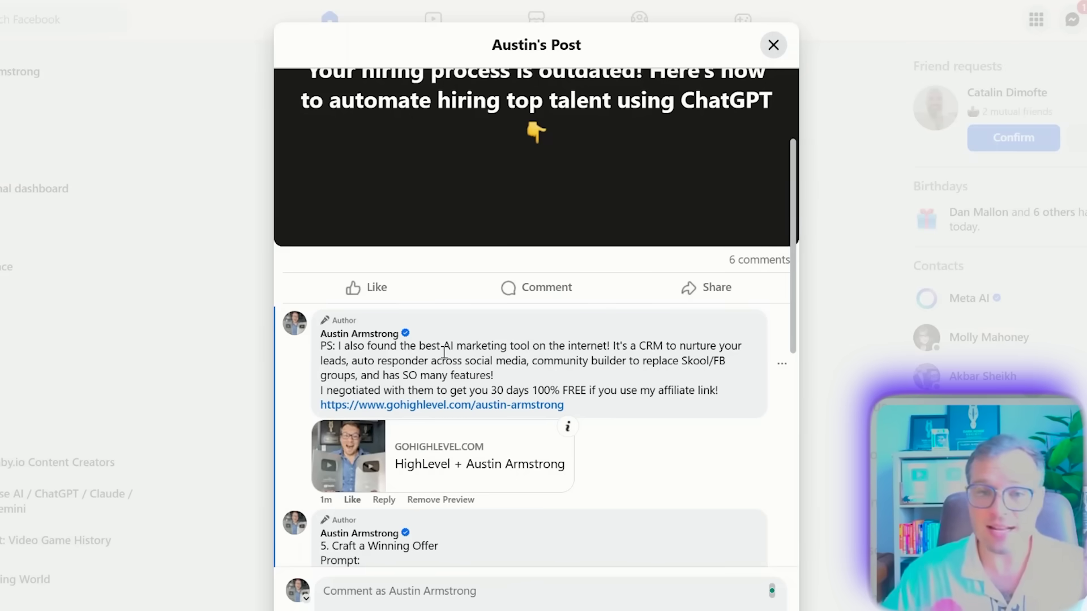
pyautogui.scroll(3, 444, 353)
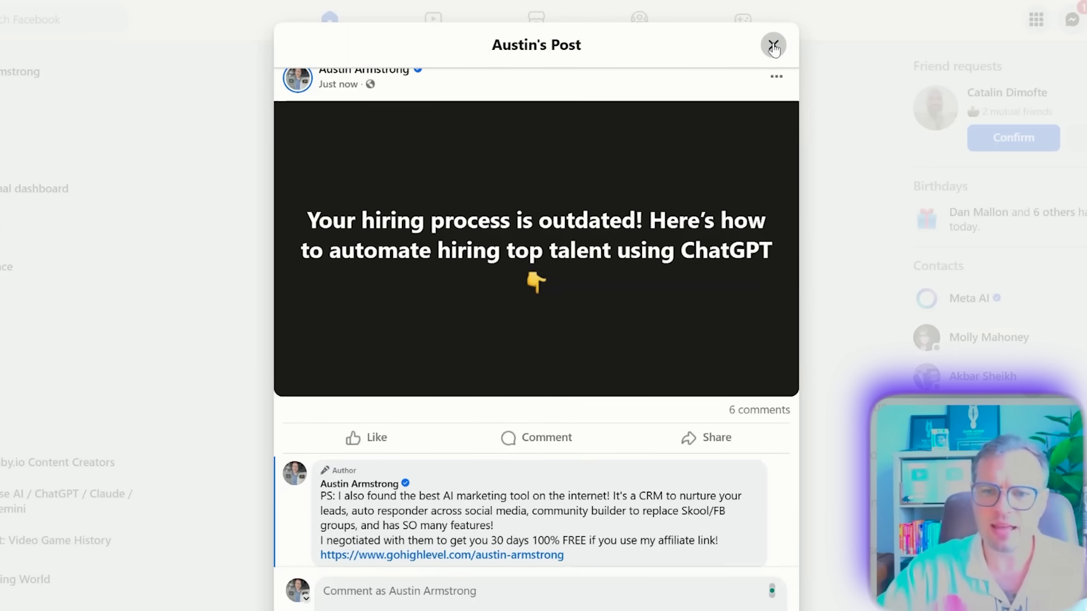
# Close the Facebook post and go to ChatGPT Settings > Schedules > Manage.
pyautogui.click(773, 46)
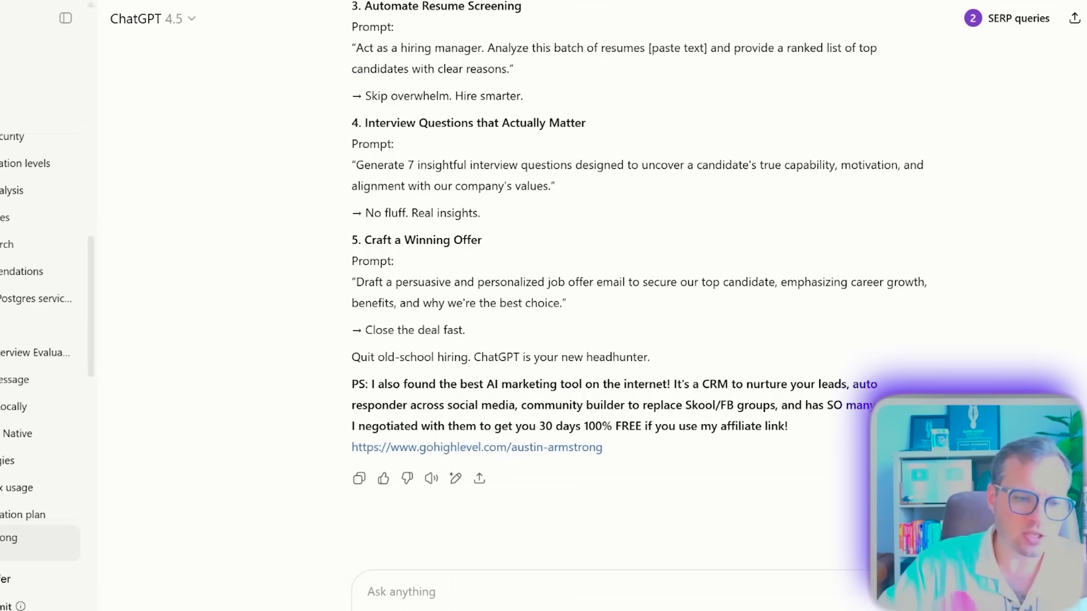
pyautogui.click(34, 543)
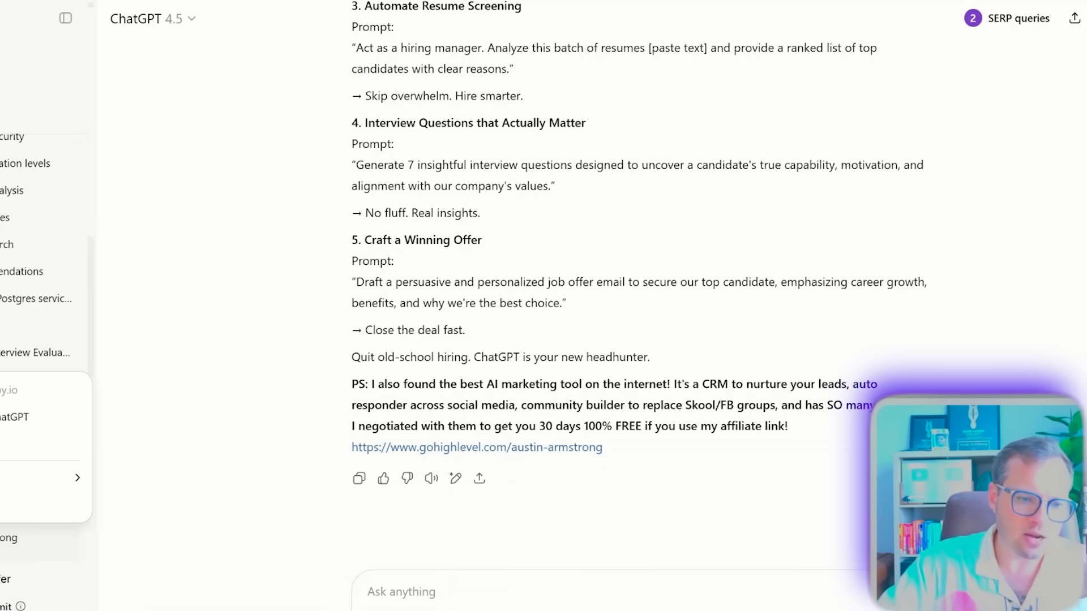
pyautogui.click(34, 445)
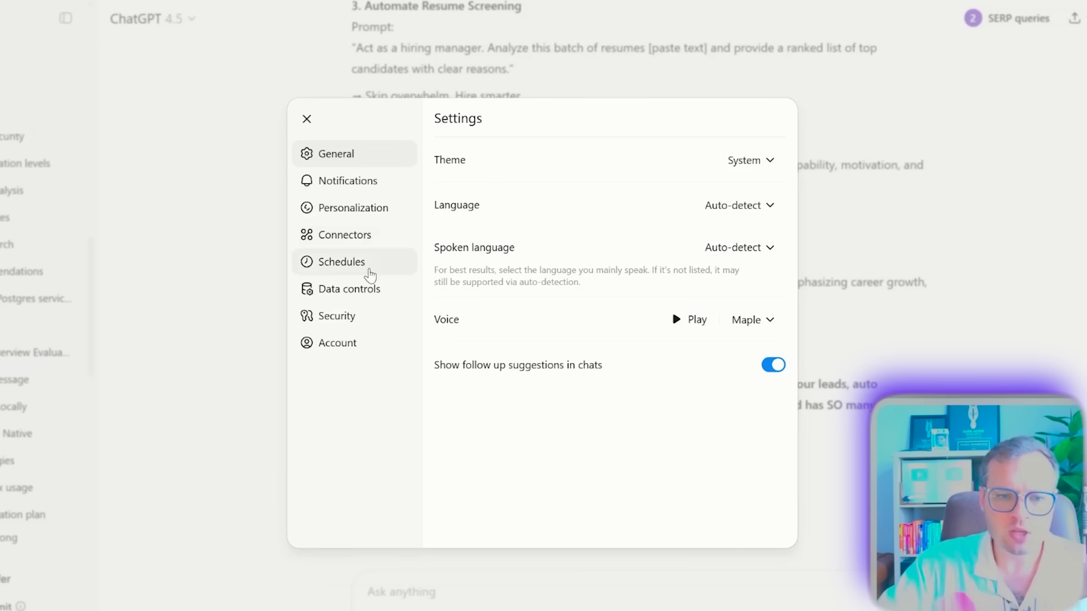
pyautogui.click(340, 271)
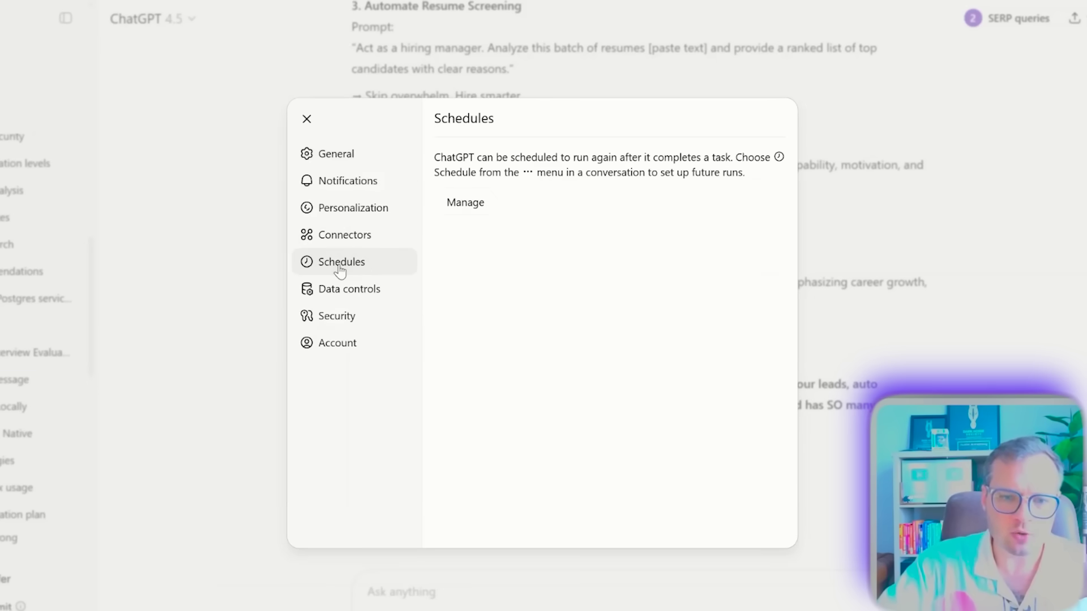
pyautogui.click(474, 205)
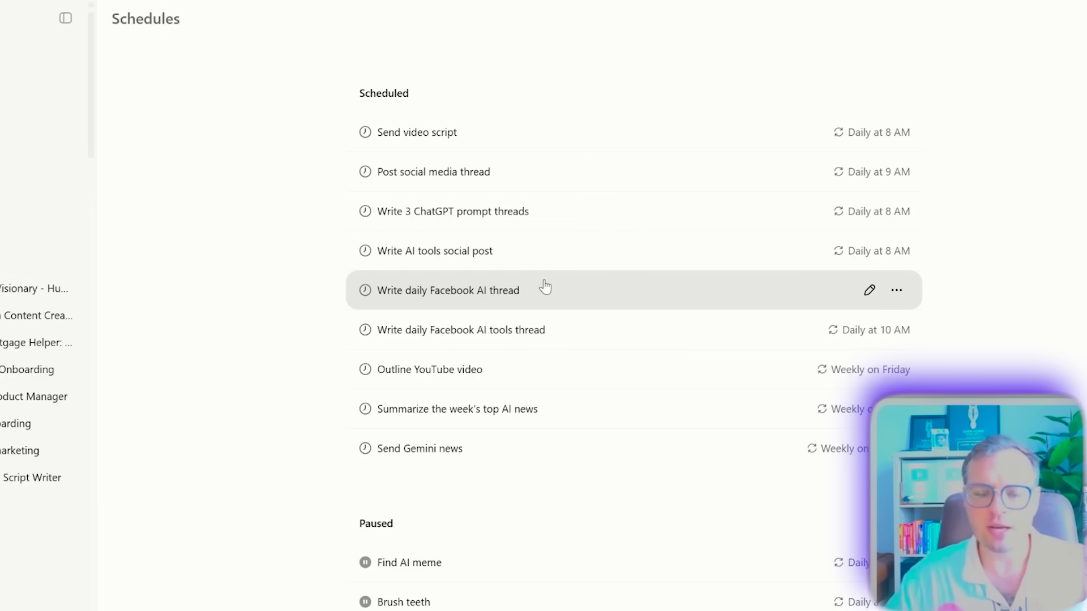
# Review the nine scheduled tasks, then open and cancel the Send video script edit.
pyautogui.scroll(-3, 595, 97)
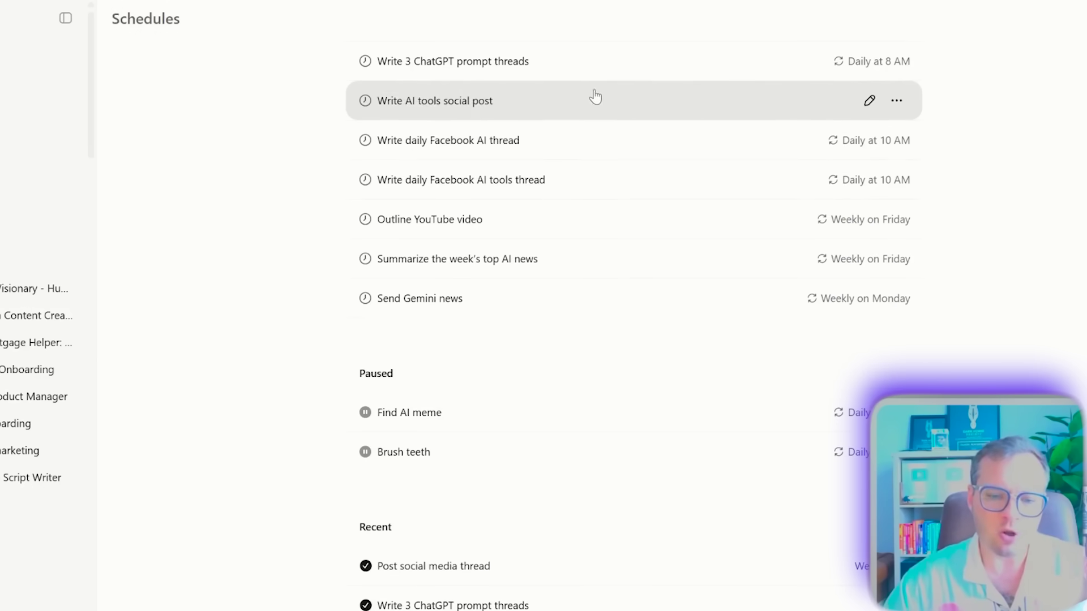
pyautogui.scroll(3, 590, 145)
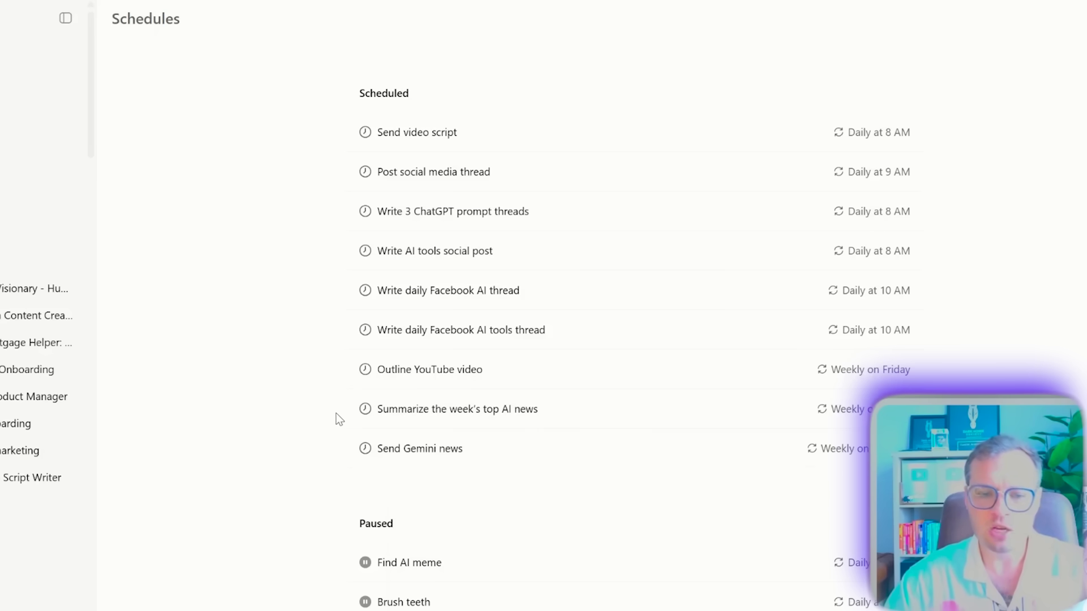
pyautogui.moveTo(335, 413); pyautogui.dragTo(521, 447)
pyautogui.click(333, 429)
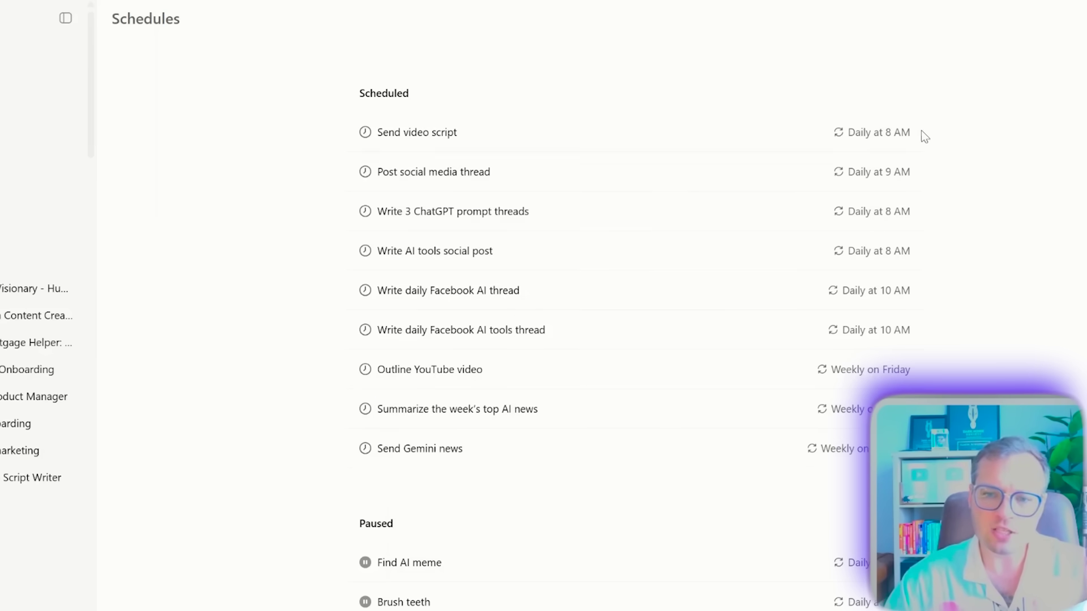
pyautogui.click(868, 134)
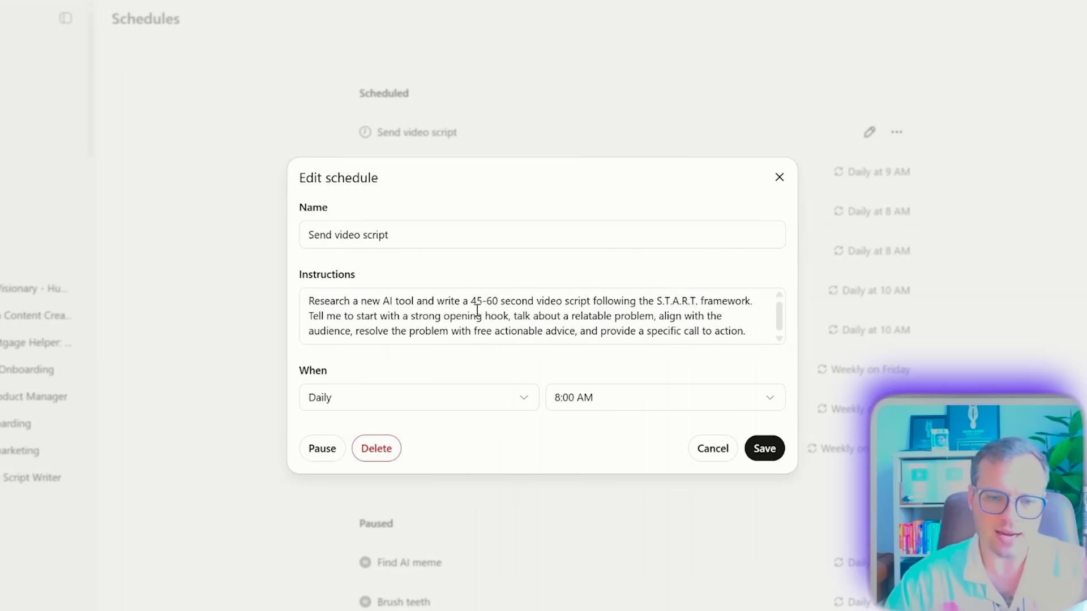
pyautogui.click(712, 449)
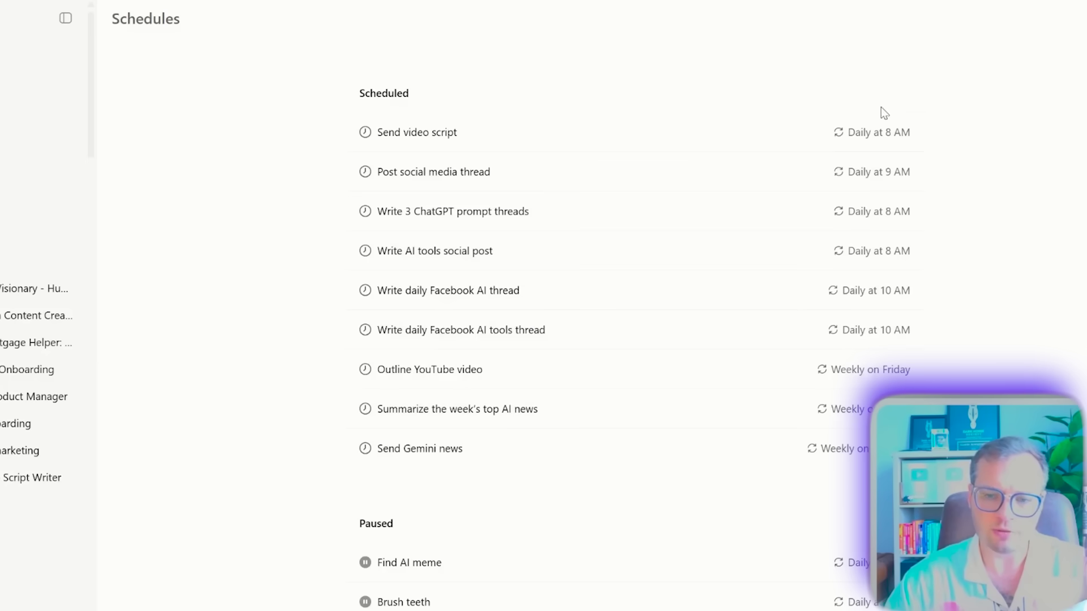